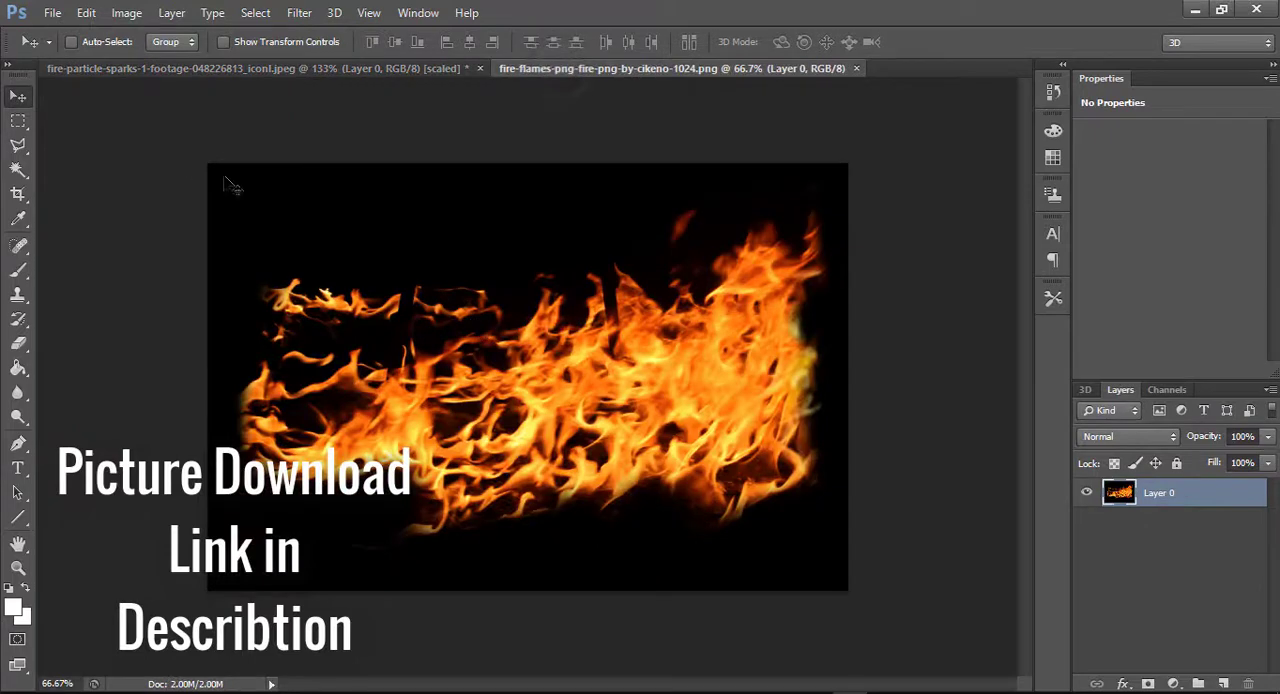
Create a new document 1920 pixels wide and 1080 pixels high
{"action": "left_click", "coordinate": [272, 68]}
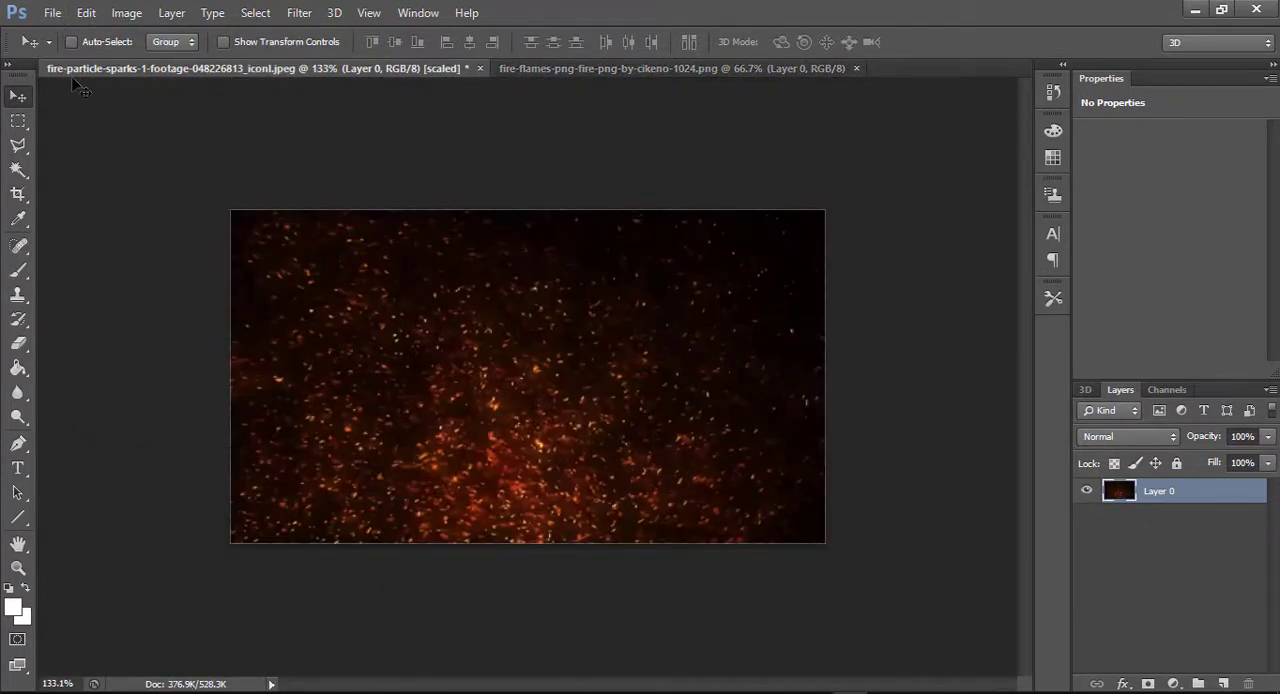
{"action": "left_click", "coordinate": [52, 12]}
{"action": "left_click", "coordinate": [58, 31]}
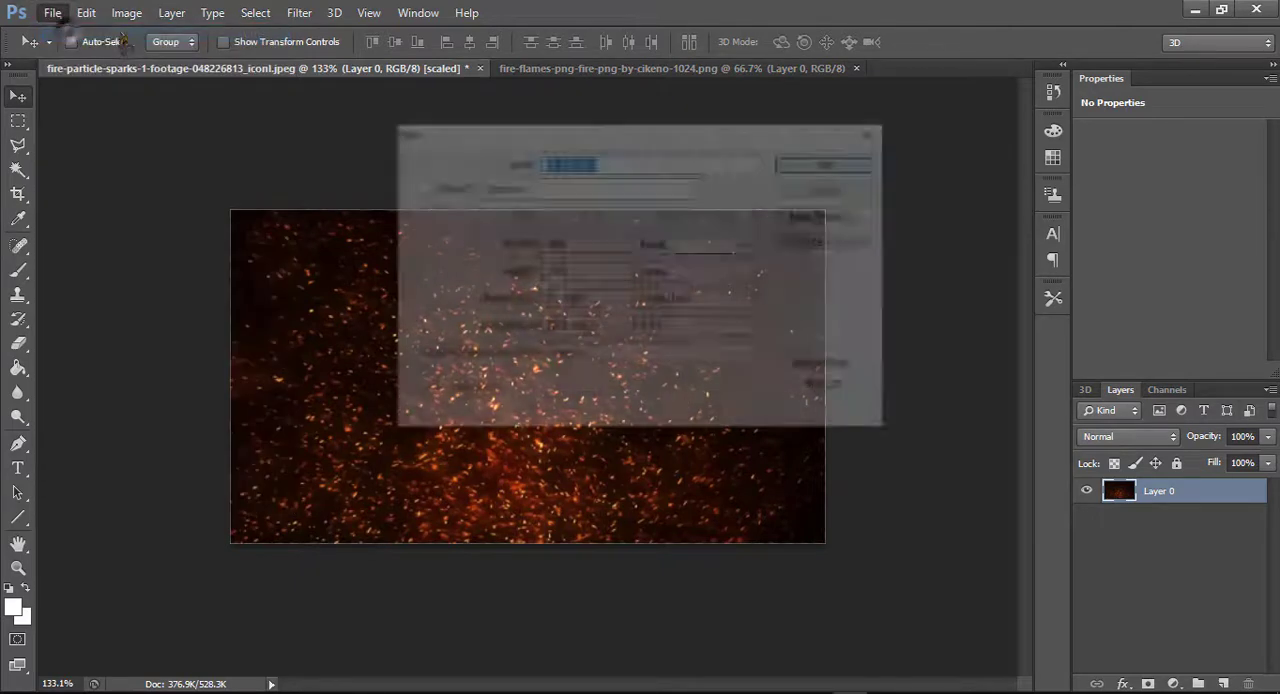
{"action": "double_click", "coordinate": [584, 247]}
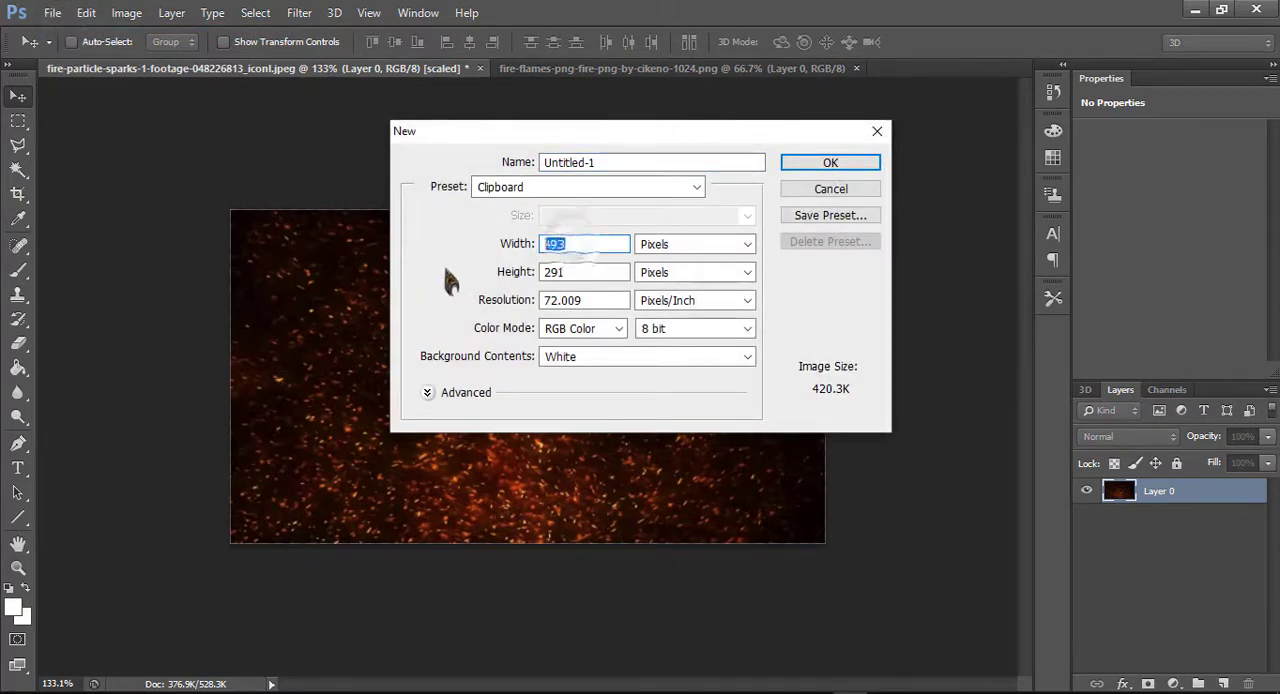
{"action": "type", "text": "1920"}
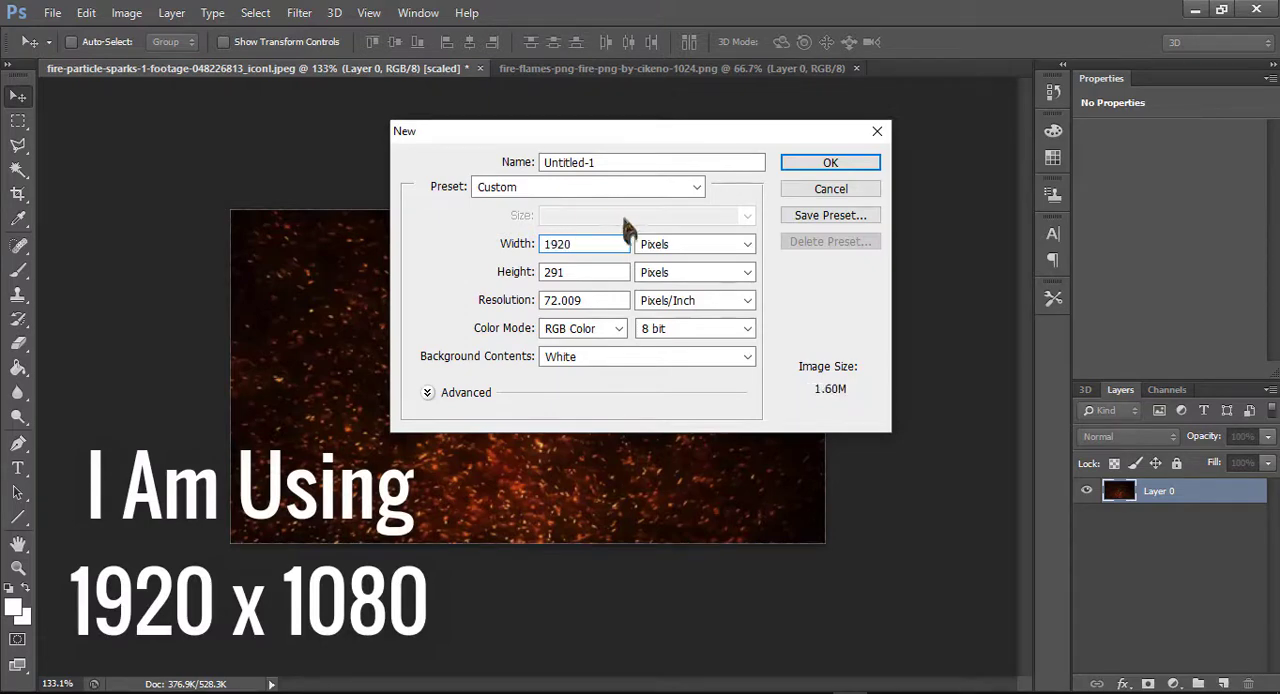
{"action": "type", "text": "1080"}
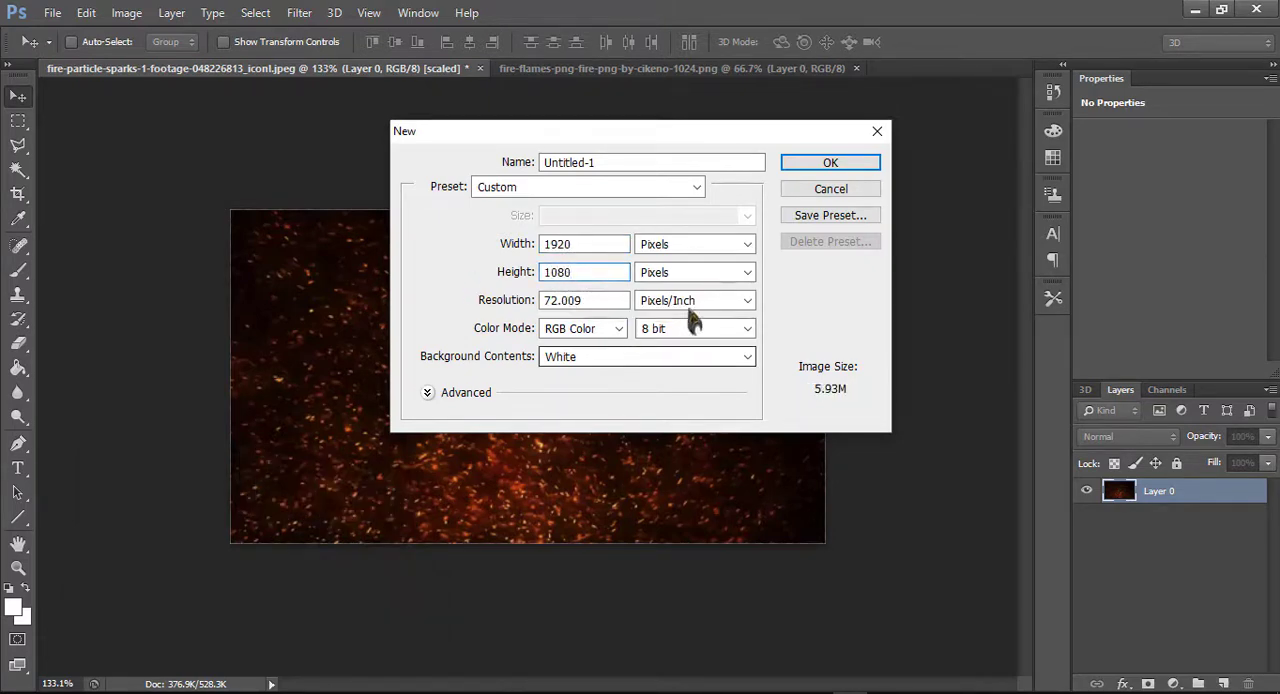
{"action": "left_click", "coordinate": [820, 163]}
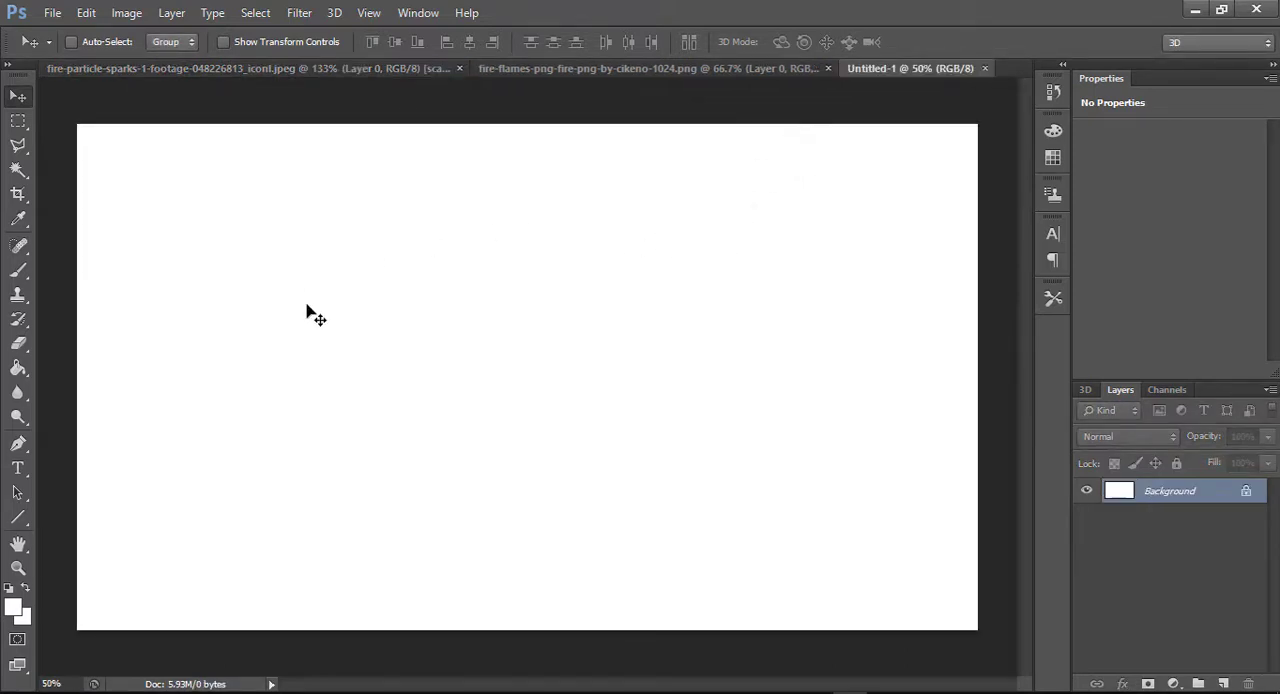
Set the foreground colour to black (000000) and fill the Background layer with it using the Paint Bucket
{"action": "left_click", "coordinate": [22, 616]}
{"action": "type", "text": "000000"}
{"action": "left_click", "coordinate": [1143, 193]}
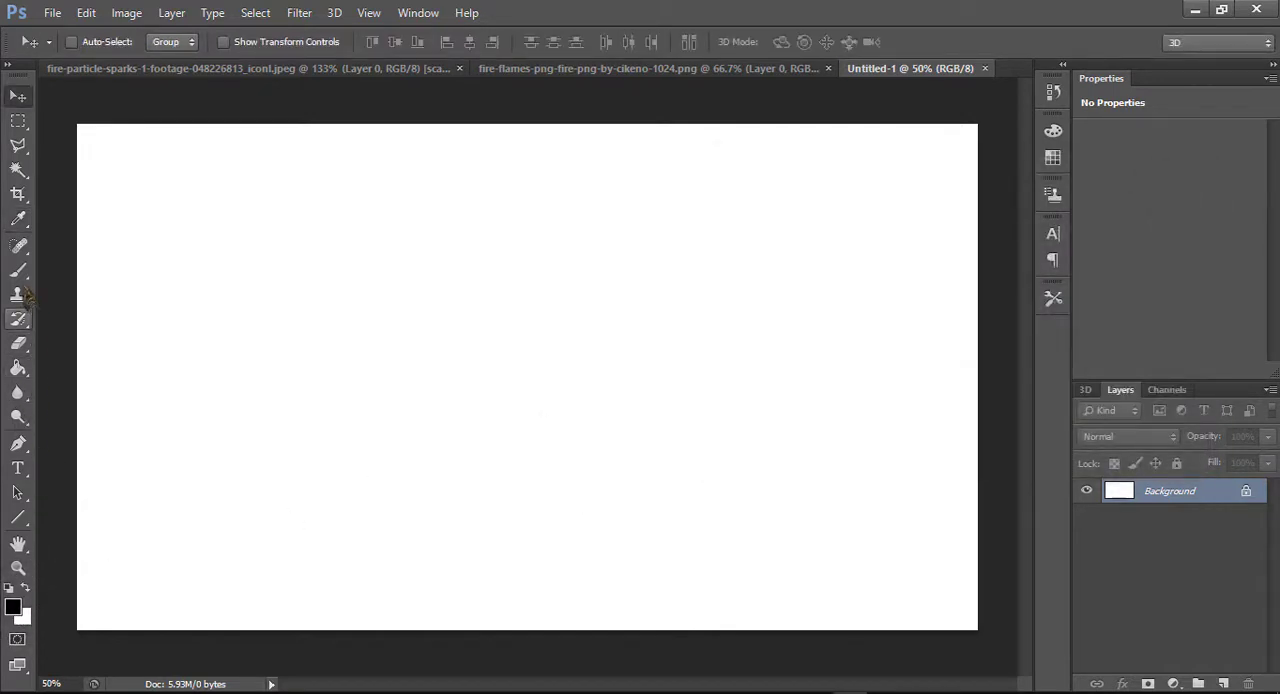
{"action": "left_click", "coordinate": [17, 244]}
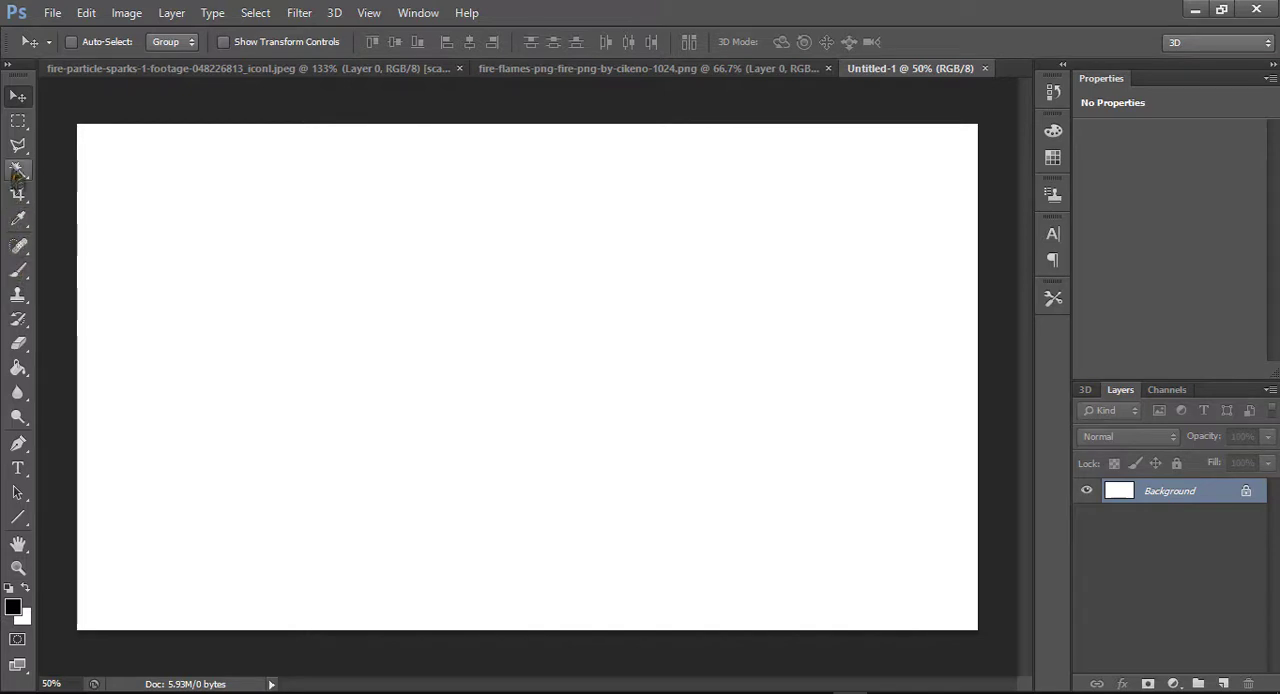
{"action": "left_click", "coordinate": [18, 368]}
{"action": "left_click", "coordinate": [390, 332]}
{"action": "left_click", "coordinate": [18, 97]}
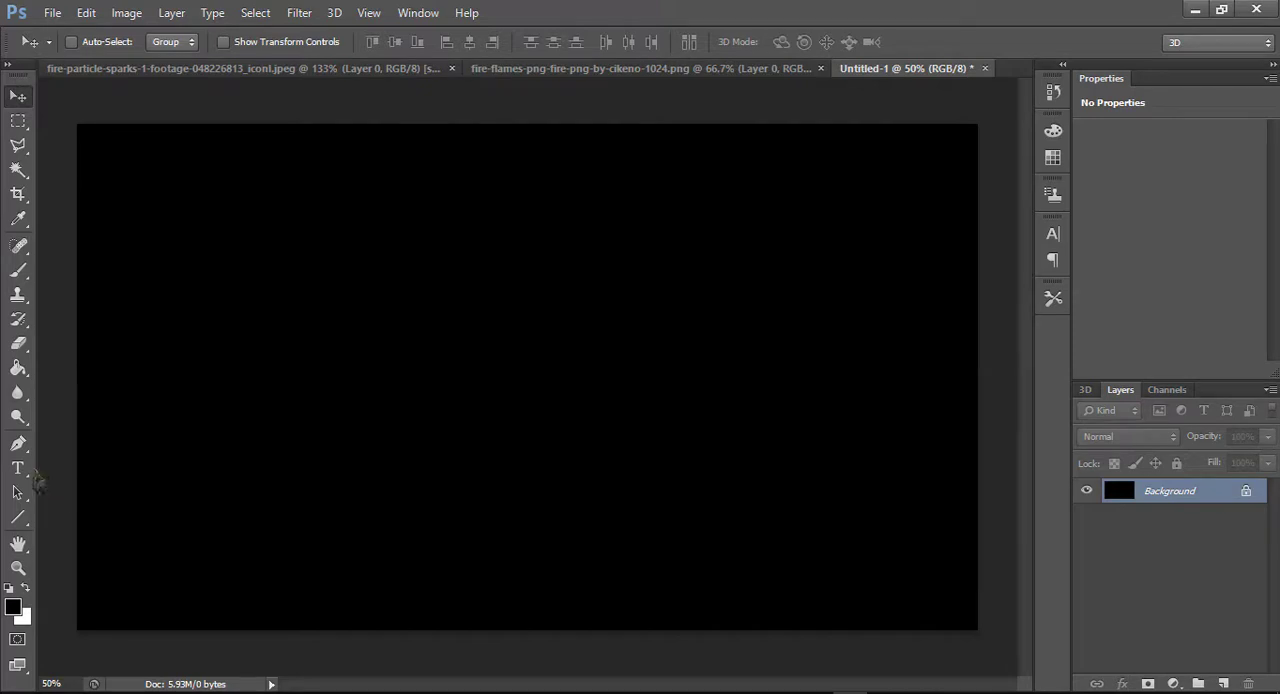
Enter the text MINITUBER on the canvas in the Cocogoose font, Regular style, at 188 pt
{"action": "left_click", "coordinate": [18, 468]}
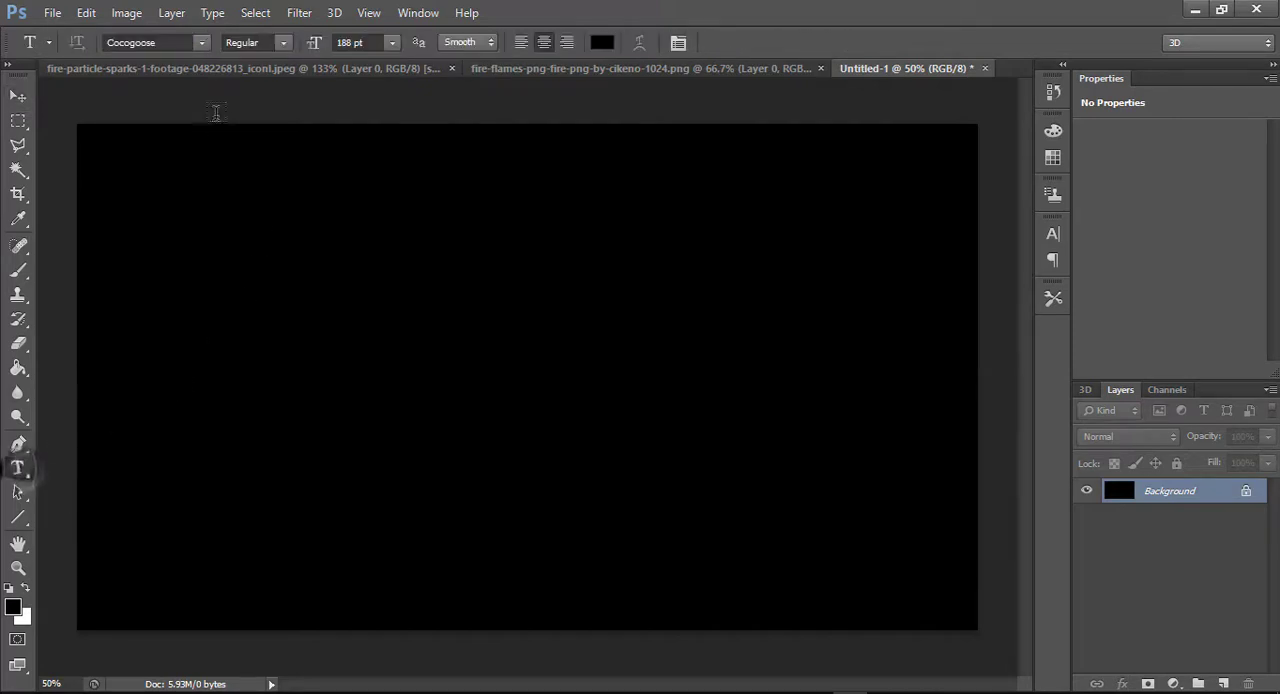
{"action": "left_click", "coordinate": [201, 44]}
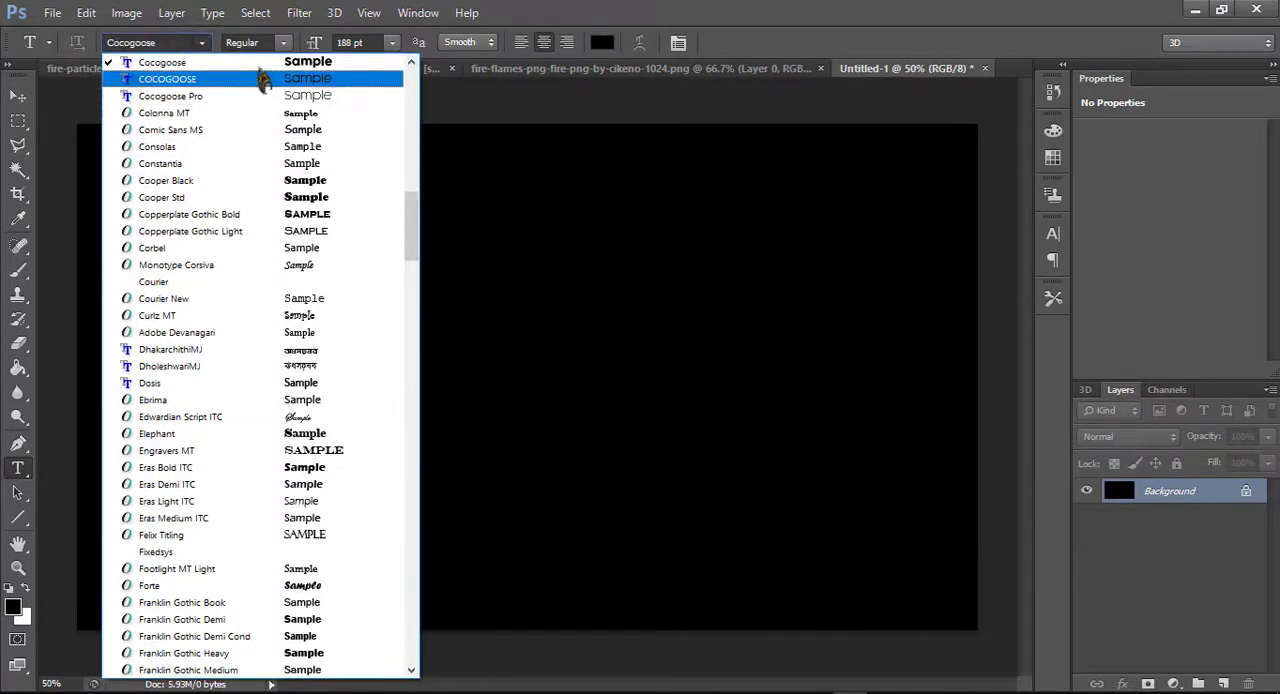
{"action": "left_click", "coordinate": [255, 63]}
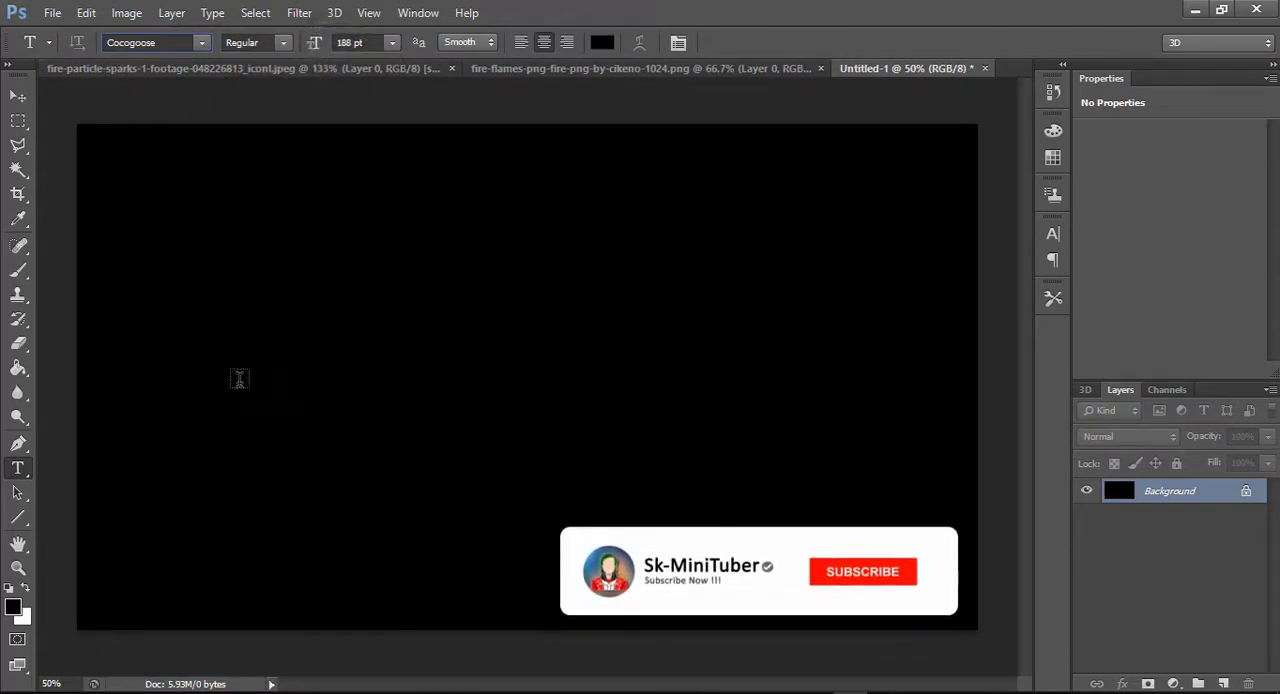
{"action": "left_click", "coordinate": [200, 366]}
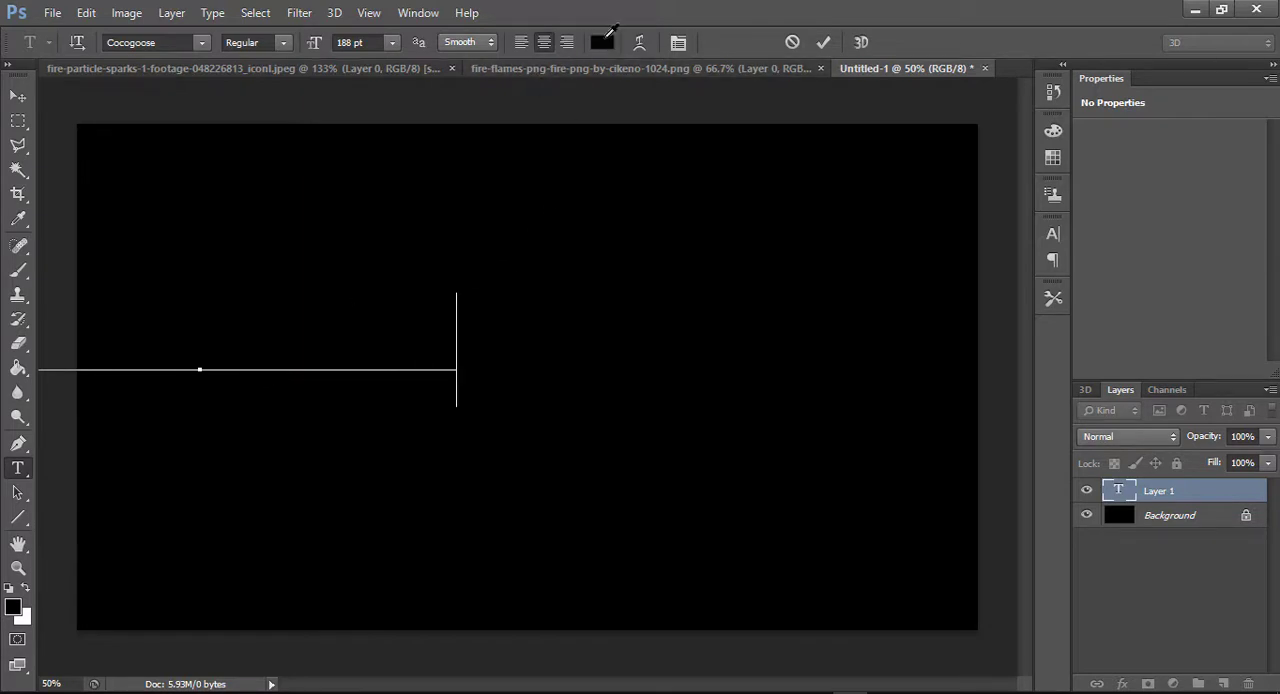
Select the whole MINITUBER text, set its colour to white (ffffff) and commit the text
{"action": "left_click", "coordinate": [603, 40]}
{"action": "type", "text": "ffffff"}
{"action": "left_click", "coordinate": [1048, 195]}
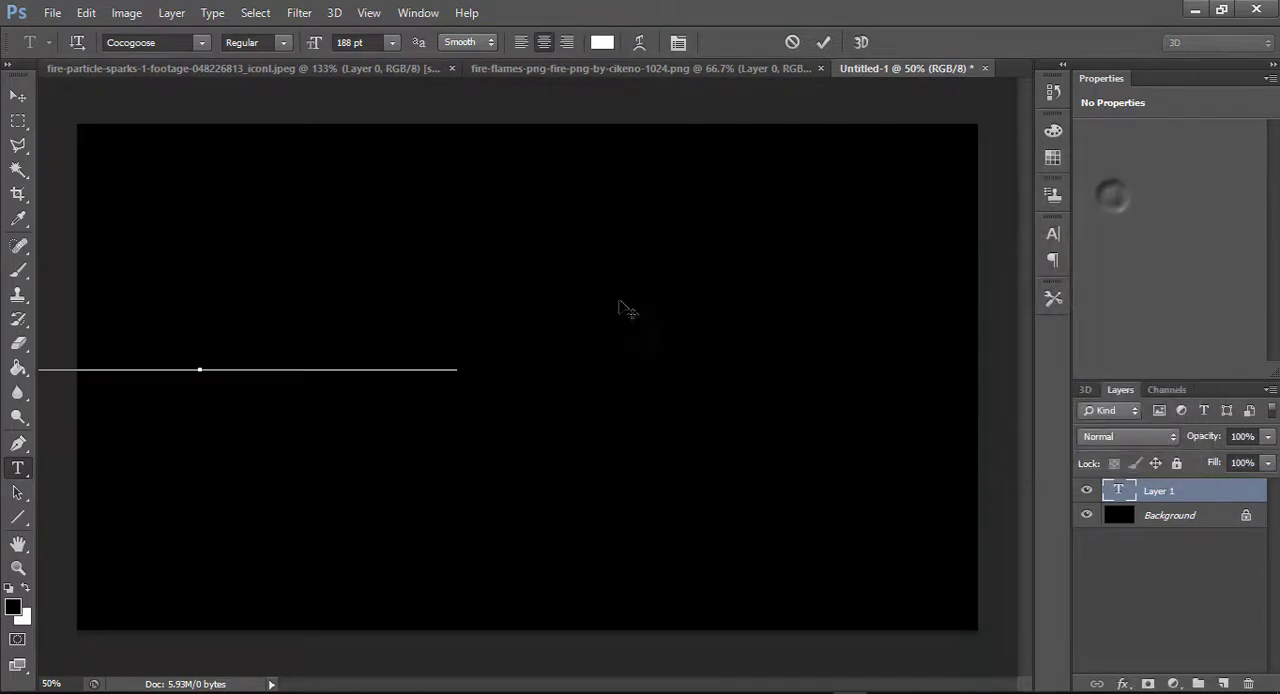
{"action": "key", "text": "ctrl+a"}
{"action": "left_click", "coordinate": [603, 40]}
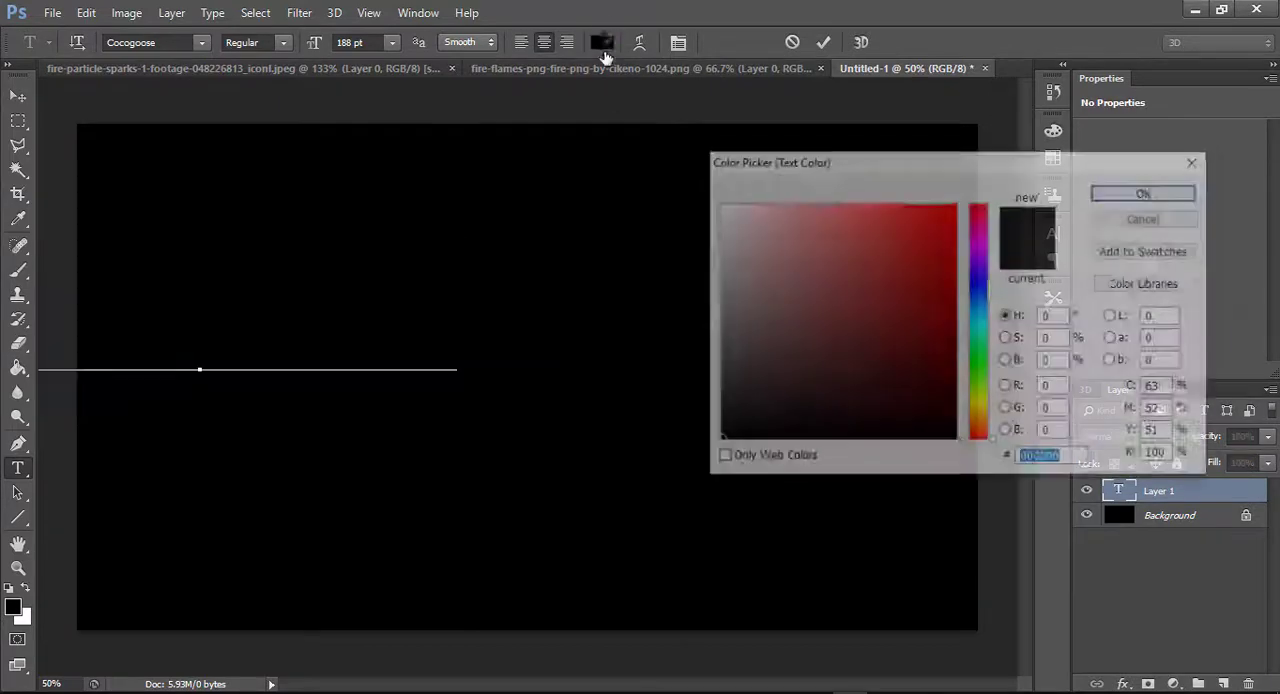
{"action": "type", "text": "ffffff"}
{"action": "left_click", "coordinate": [1147, 192]}
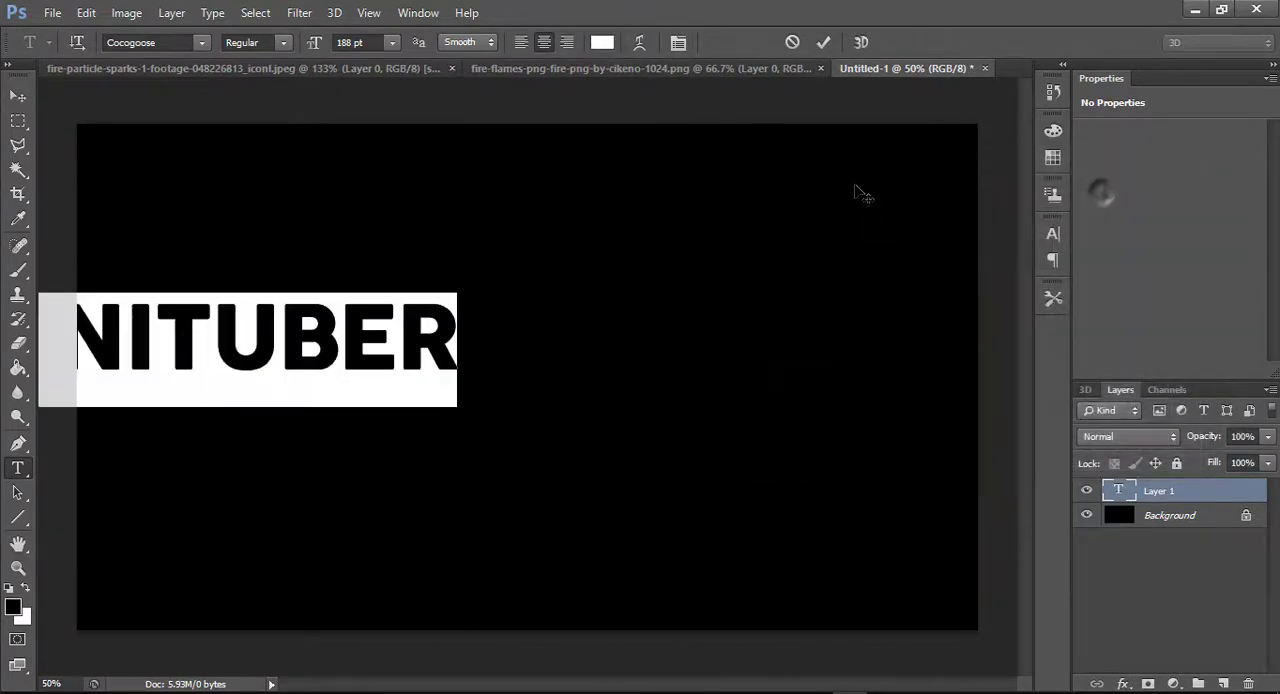
{"action": "left_click", "coordinate": [823, 42]}
Move the MINITUBER text towards the middle of the canvas and enlarge it to about 150%
{"action": "left_click", "coordinate": [16, 97]}
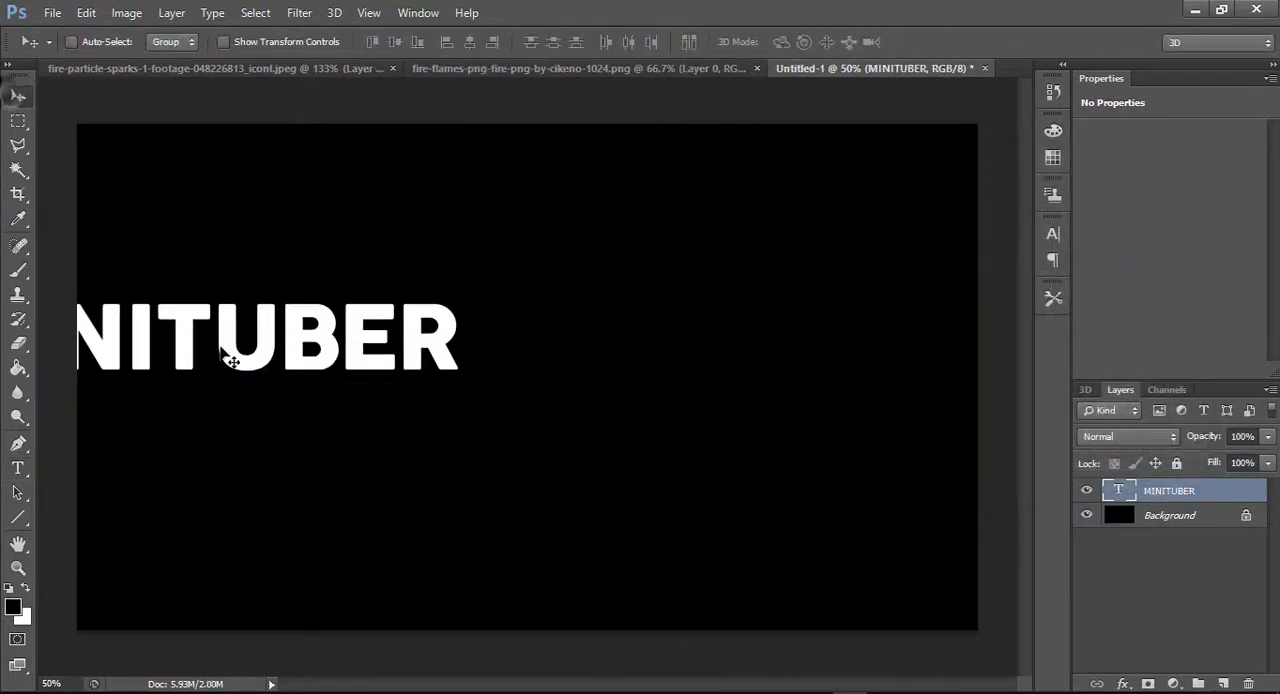
{"action": "left_click_drag", "start_coordinate": [229, 357], "coordinate": [551, 409]}
{"action": "key", "text": "ctrl+t"}
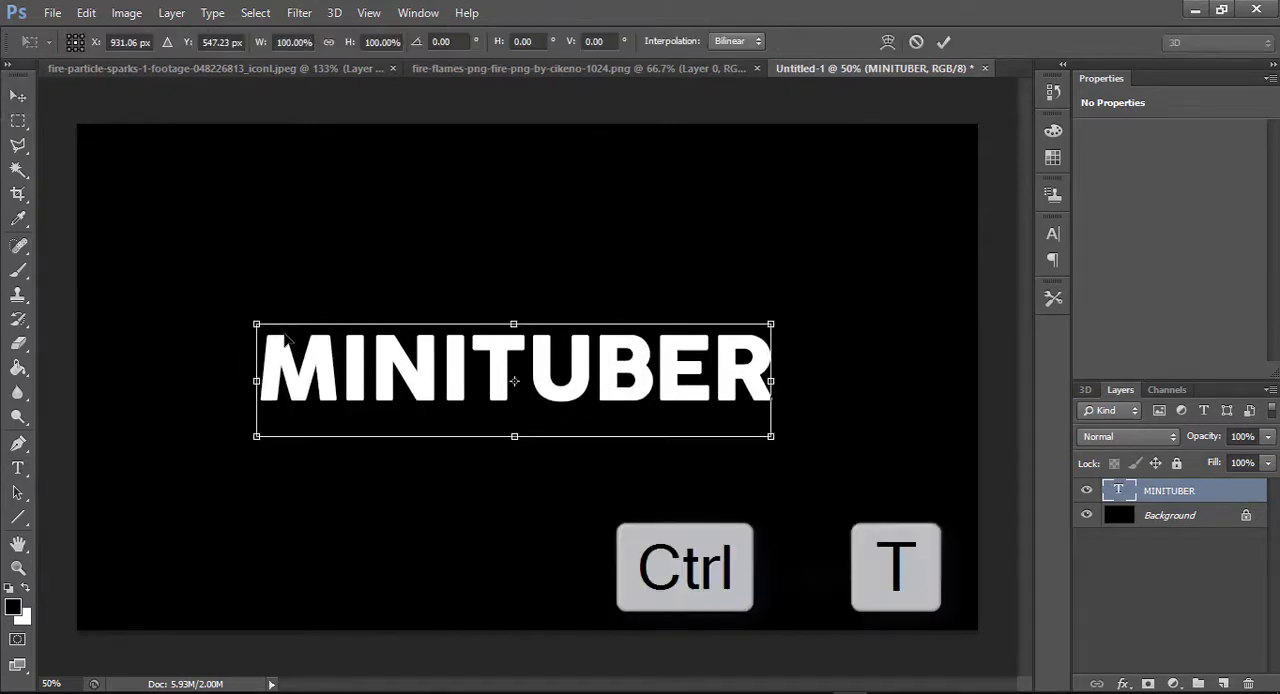
{"action": "left_click_drag", "start_coordinate": [257, 330], "coordinate": [93, 216]}
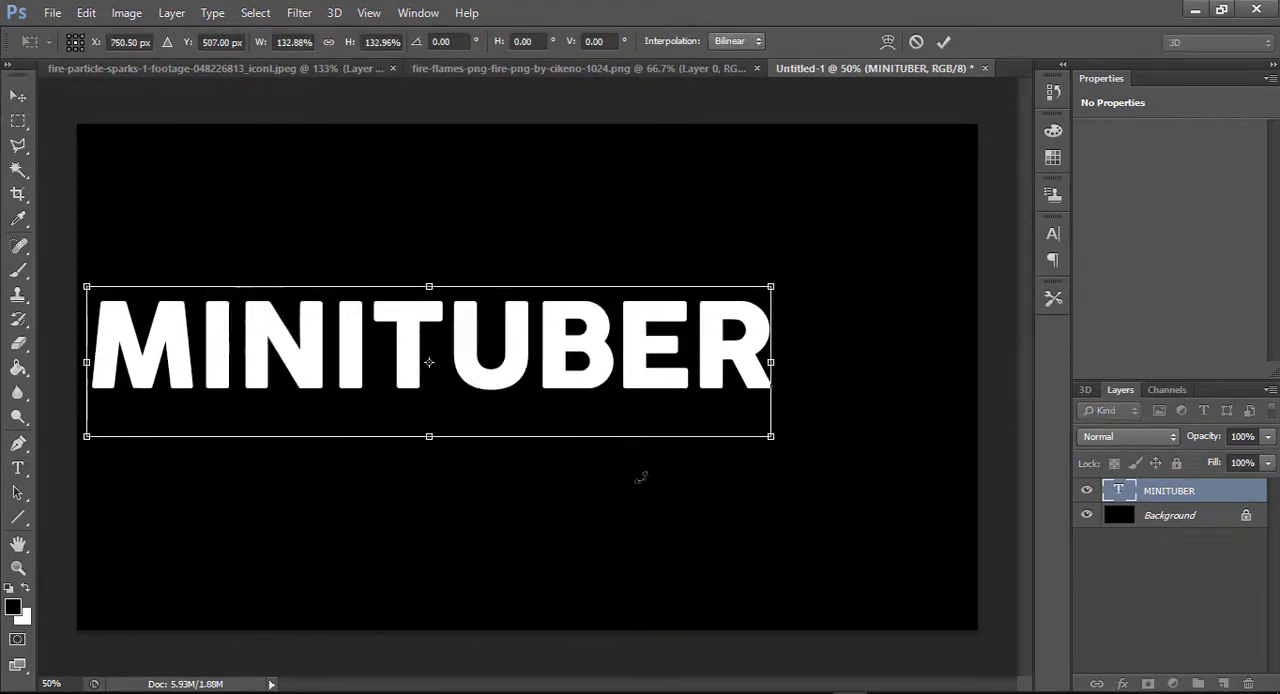
{"action": "left_click_drag", "start_coordinate": [775, 447], "coordinate": [862, 460]}
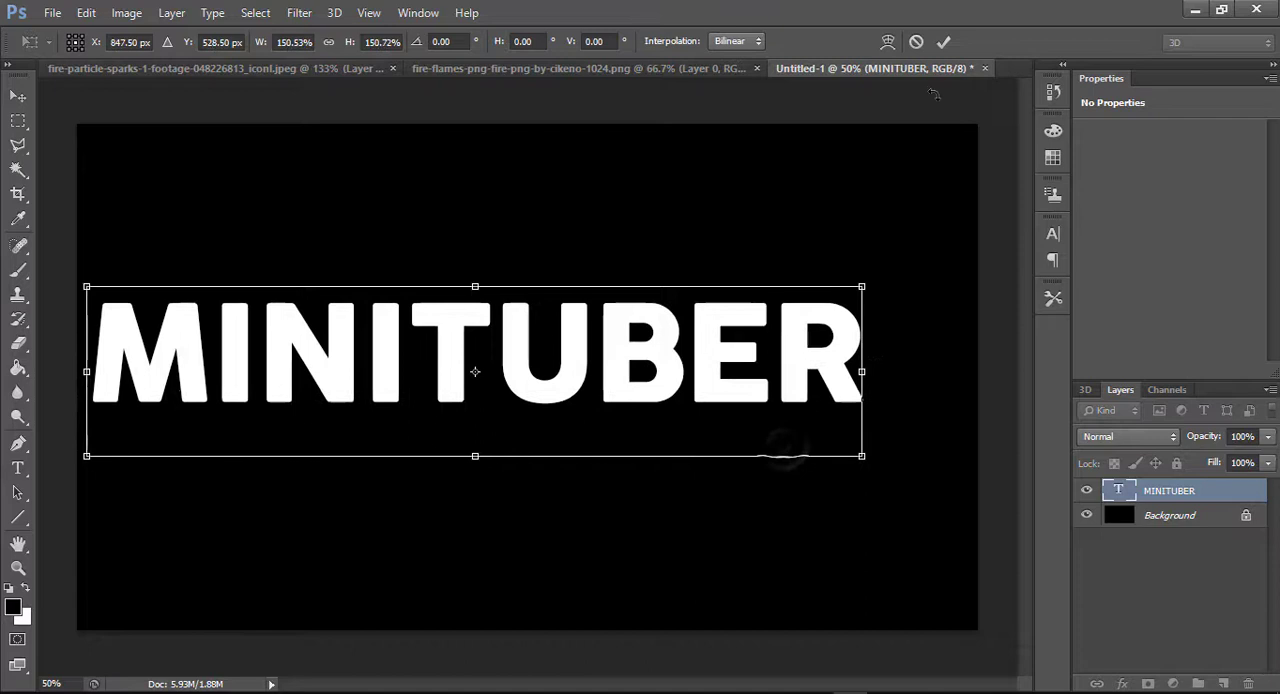
{"action": "left_click", "coordinate": [943, 41]}
Centre the MINITUBER text vertically and horizontally on the canvas, then clear the selection
{"action": "key", "text": "ctrl+a"}
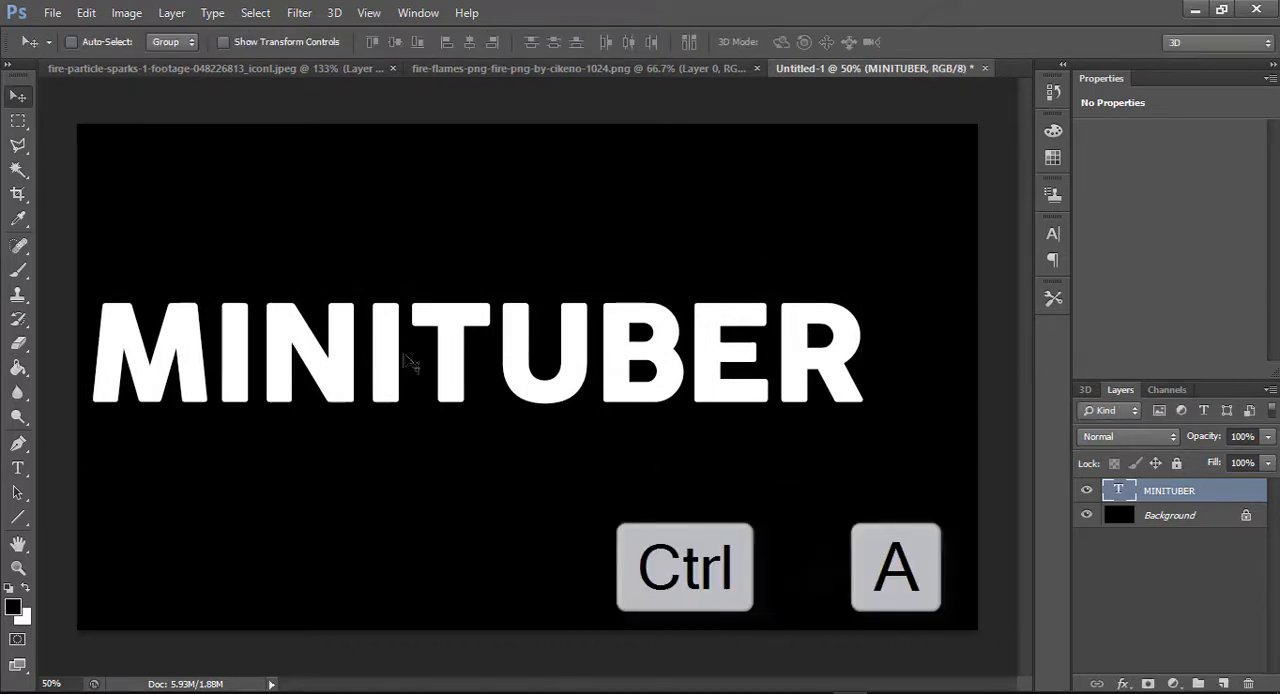
{"action": "left_click", "coordinate": [395, 41]}
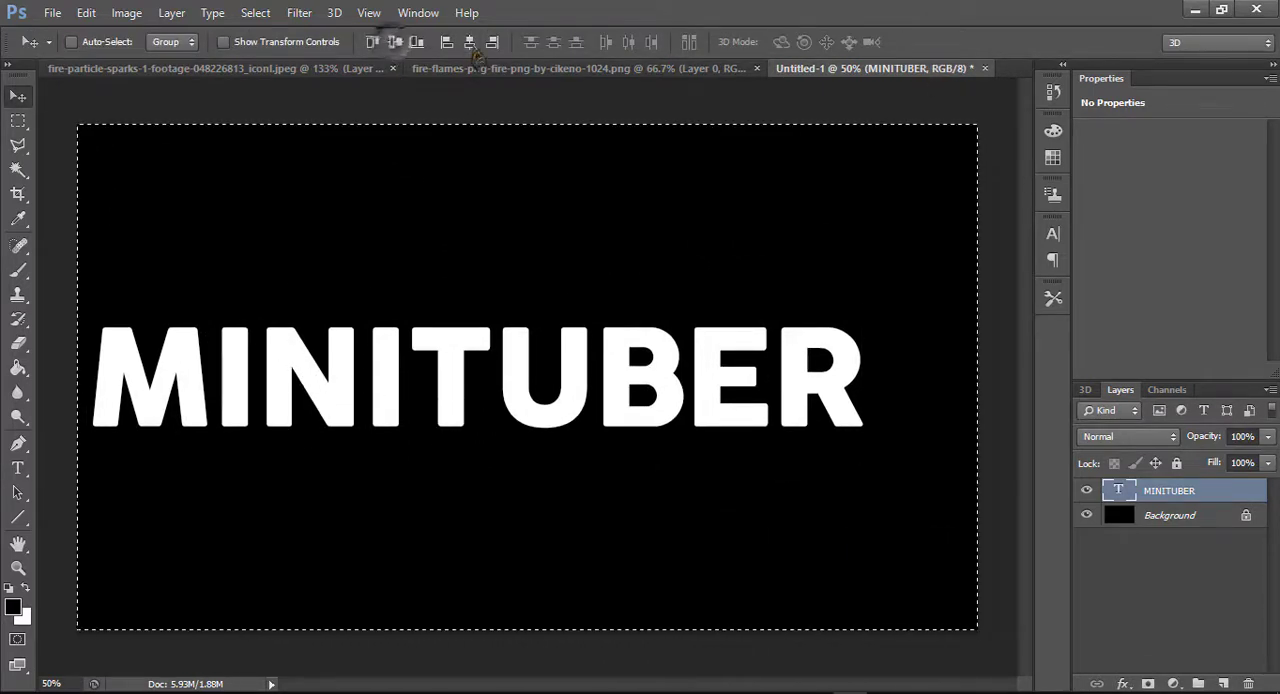
{"action": "left_click", "coordinate": [469, 41]}
{"action": "key", "text": "ctrl+d"}
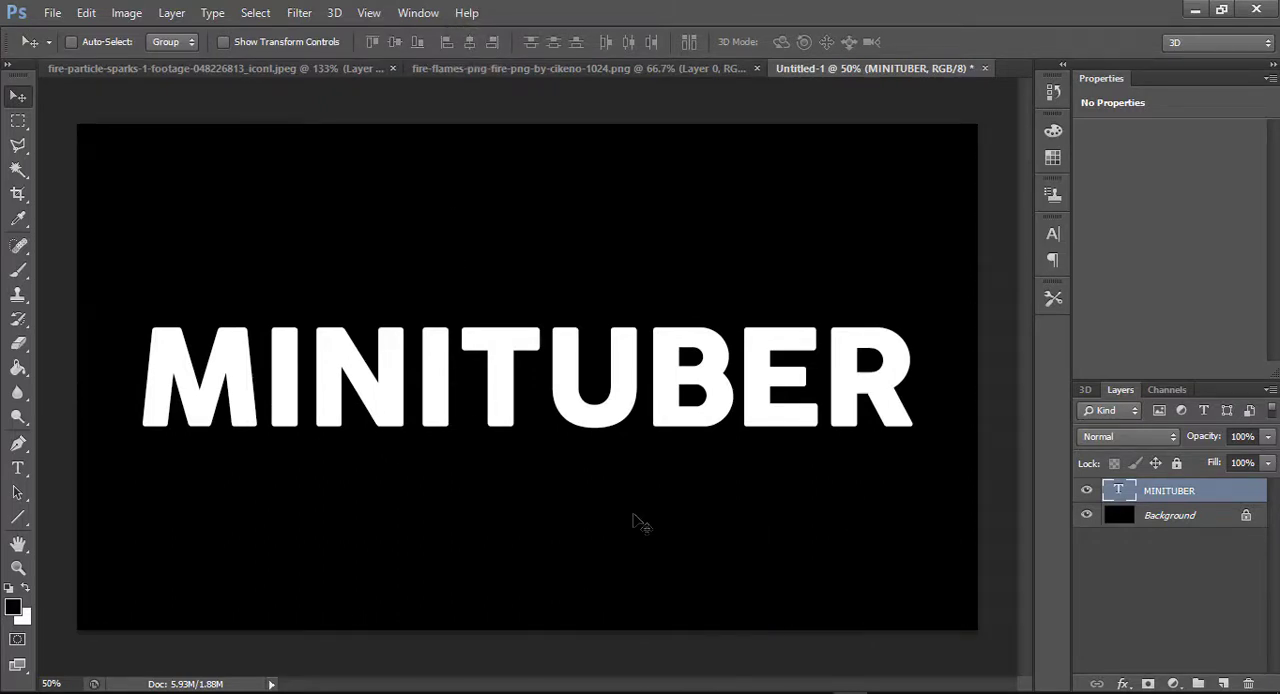
Copy the fire particle sparks image into the Untitled-1 document, placing it in the canvas's upper-left corner
{"action": "left_click", "coordinate": [1117, 608]}
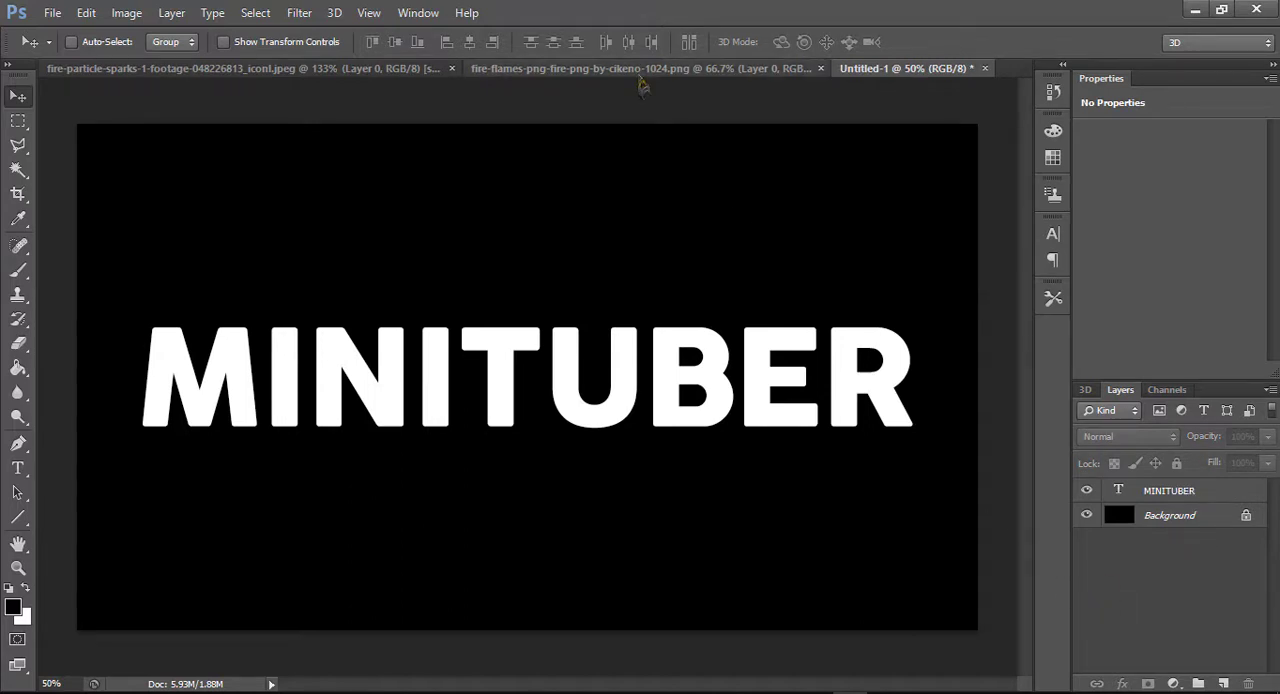
{"action": "left_click", "coordinate": [329, 76]}
{"action": "left_click_drag", "start_coordinate": [467, 420], "coordinate": [215, 256]}
Scale the sparks layer to fill the whole canvas and set its blend mode to Screen
{"action": "key", "text": "ctrl+t"}
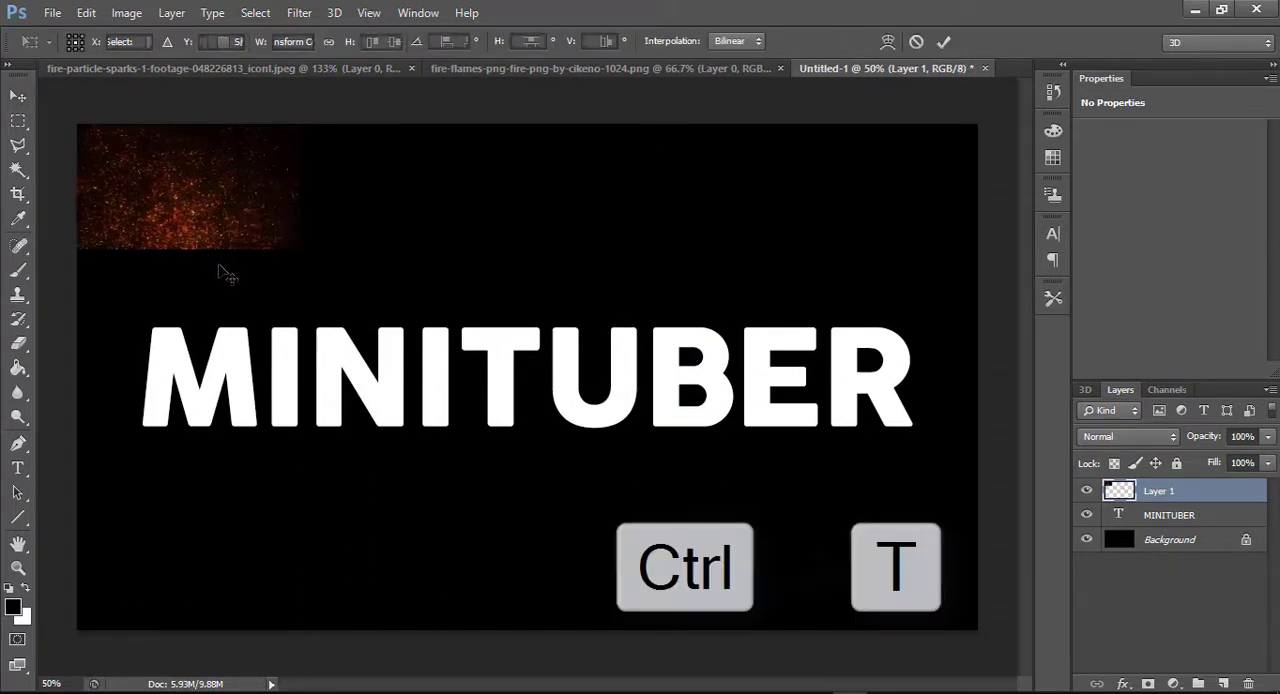
{"action": "left_click_drag", "start_coordinate": [302, 251], "coordinate": [976, 630]}
{"action": "left_click", "coordinate": [944, 41]}
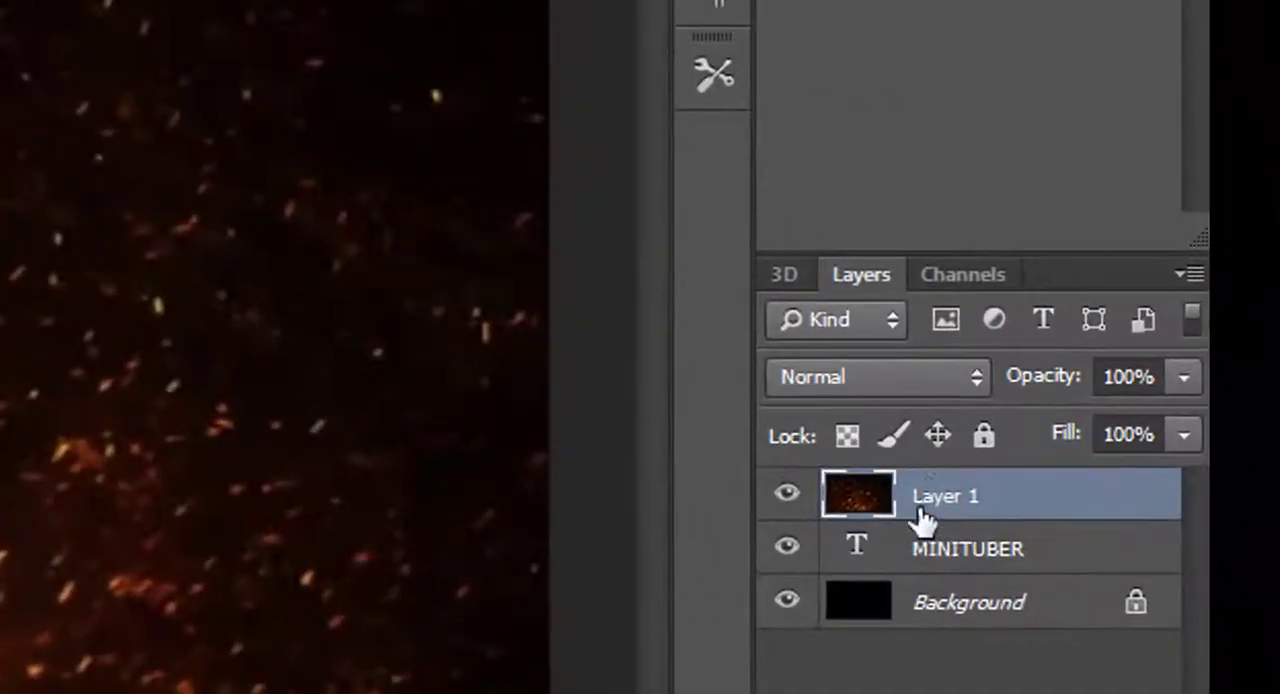
{"action": "left_click", "coordinate": [1147, 435]}
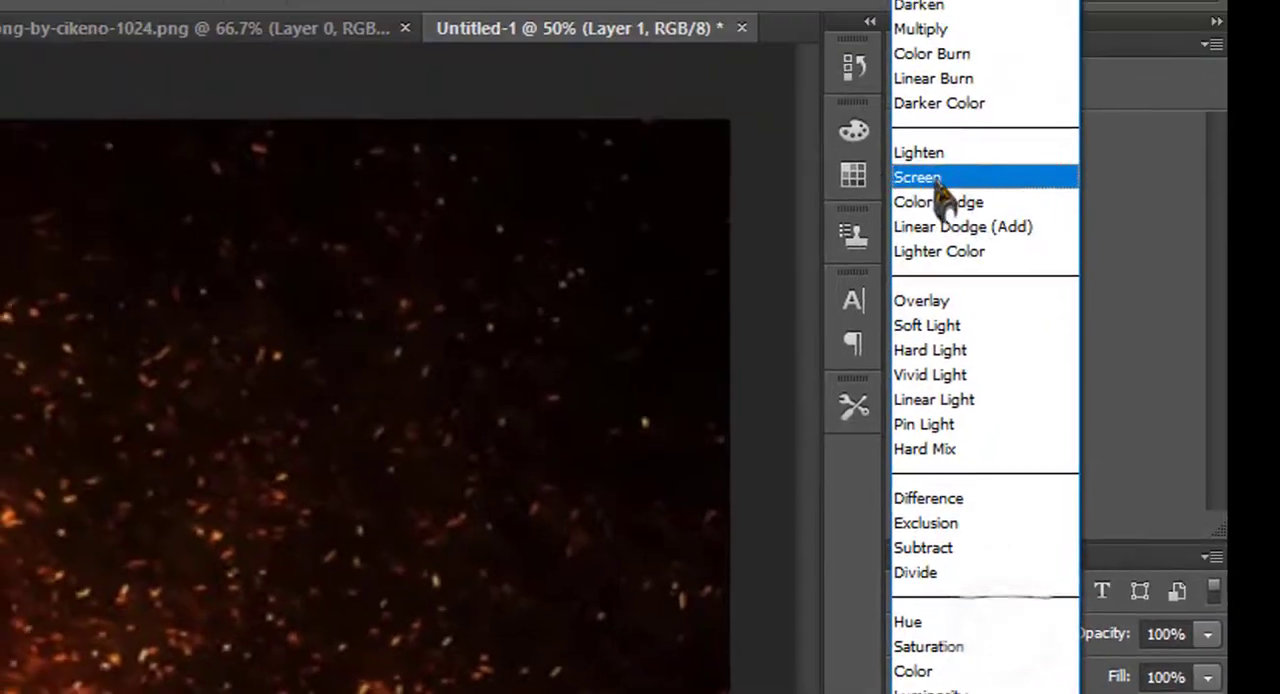
{"action": "left_click", "coordinate": [800, 528]}
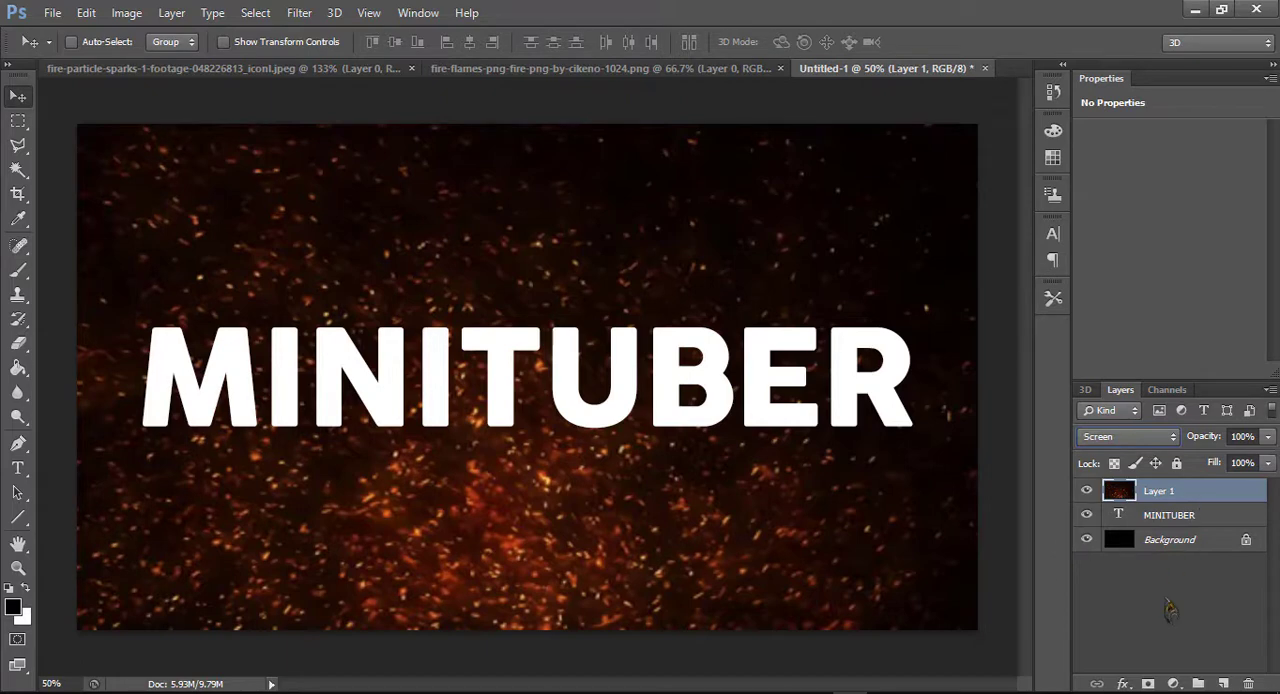
Copy the fire flames image into the Untitled-1 document over the text and set its blend mode to Multiply
{"action": "left_click", "coordinate": [625, 68]}
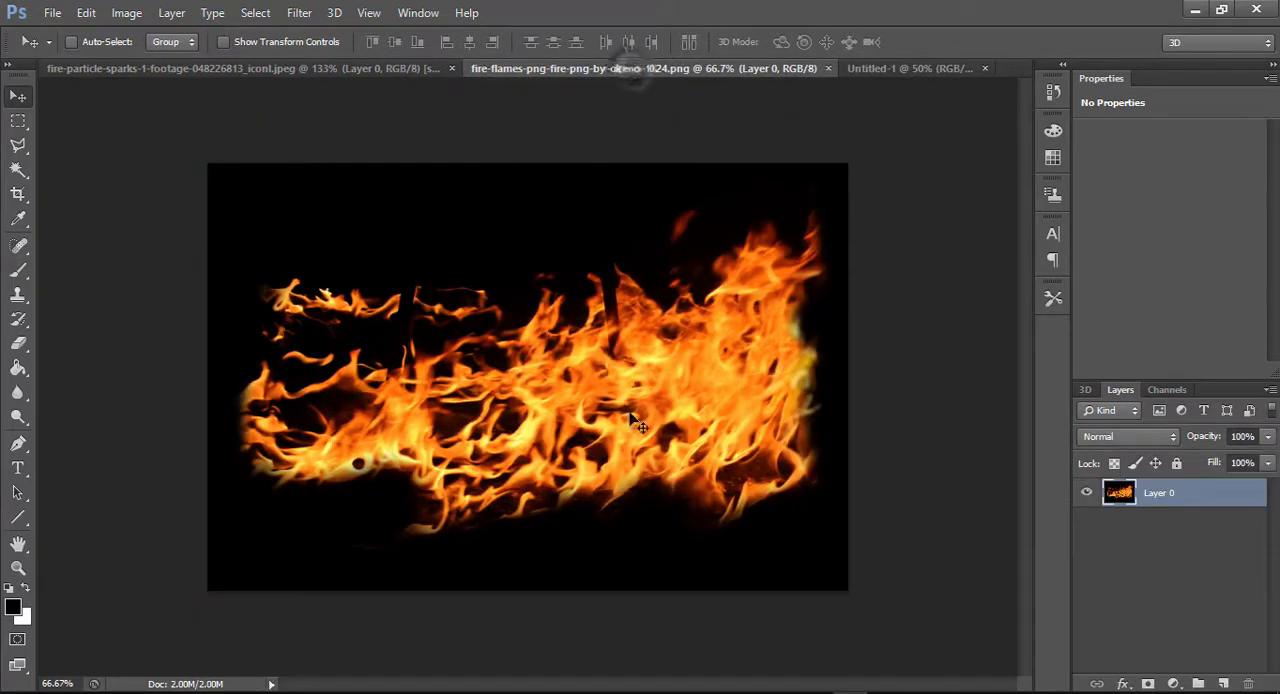
{"action": "left_click_drag", "start_coordinate": [632, 420], "coordinate": [573, 428]}
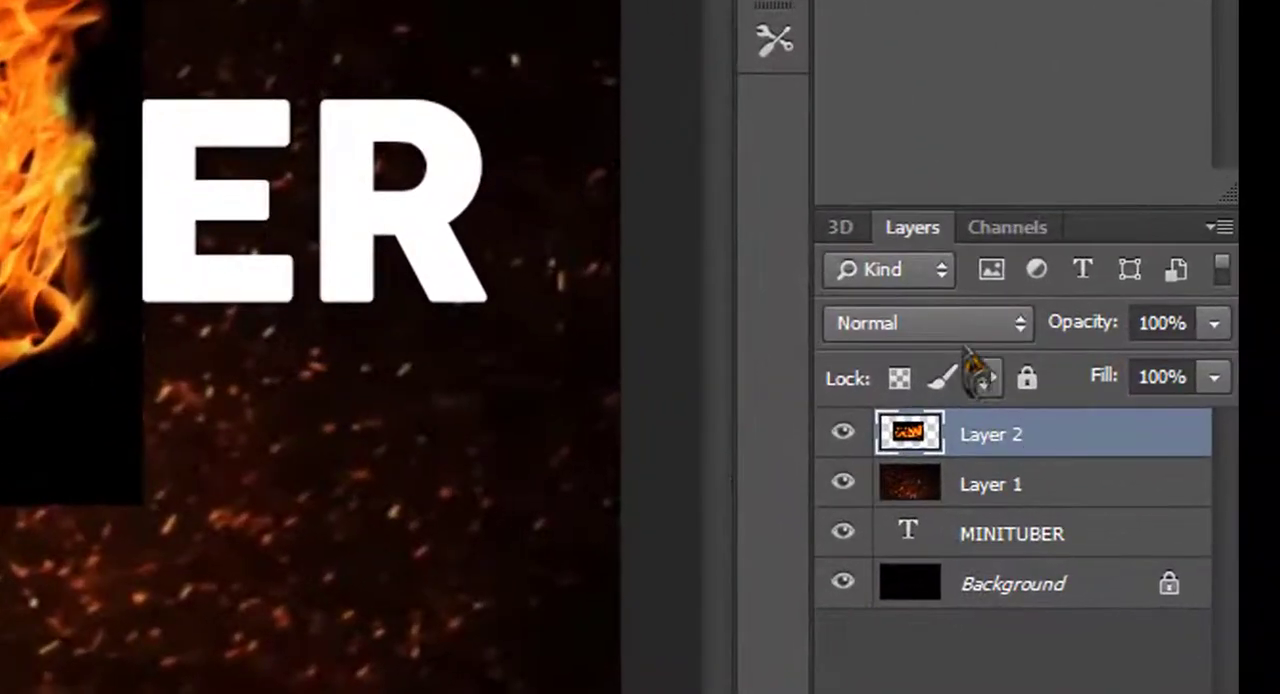
{"action": "left_click", "coordinate": [1140, 435]}
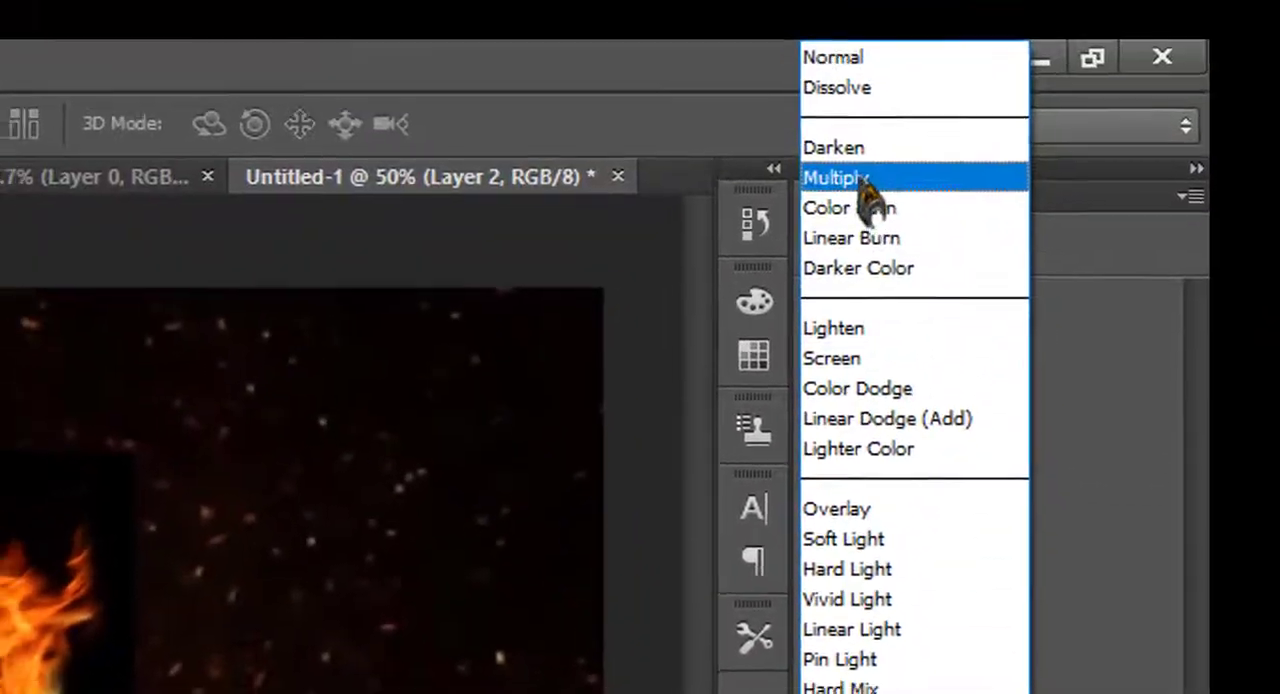
{"action": "left_click", "coordinate": [855, 178]}
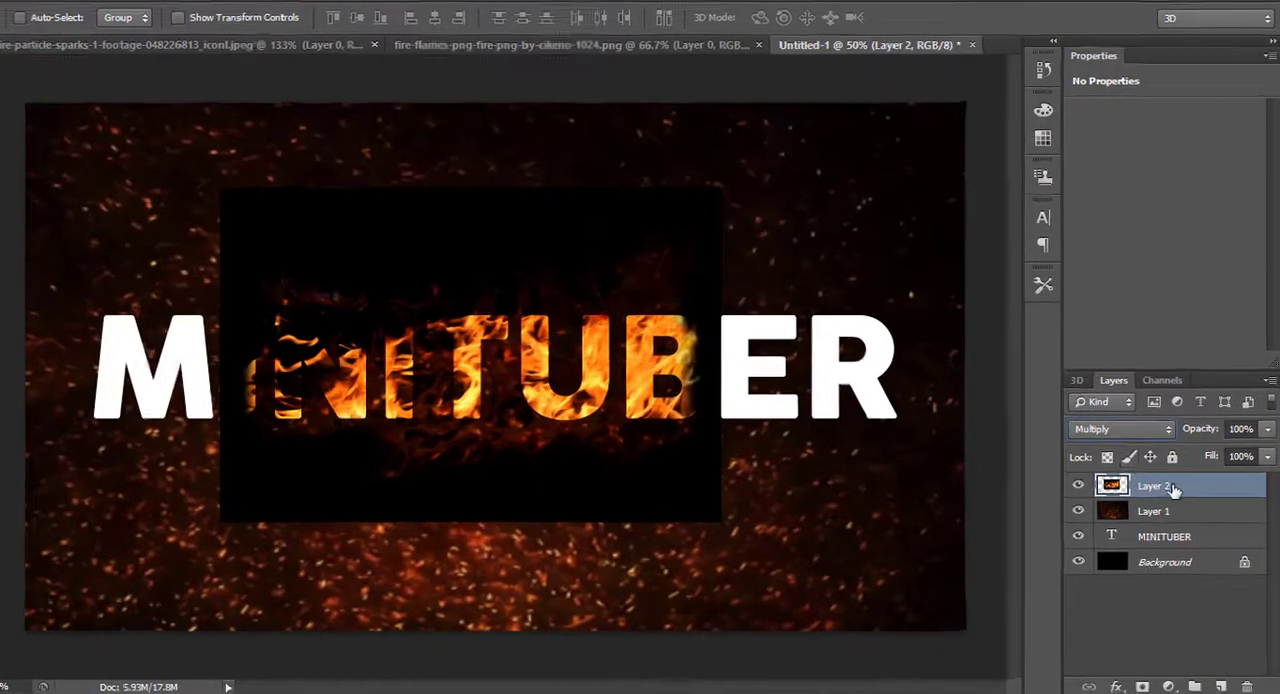
Place the flames layer between the sparks and text layers and stretch it to 175% width across the whole word
{"action": "left_click_drag", "start_coordinate": [1135, 491], "coordinate": [1170, 523]}
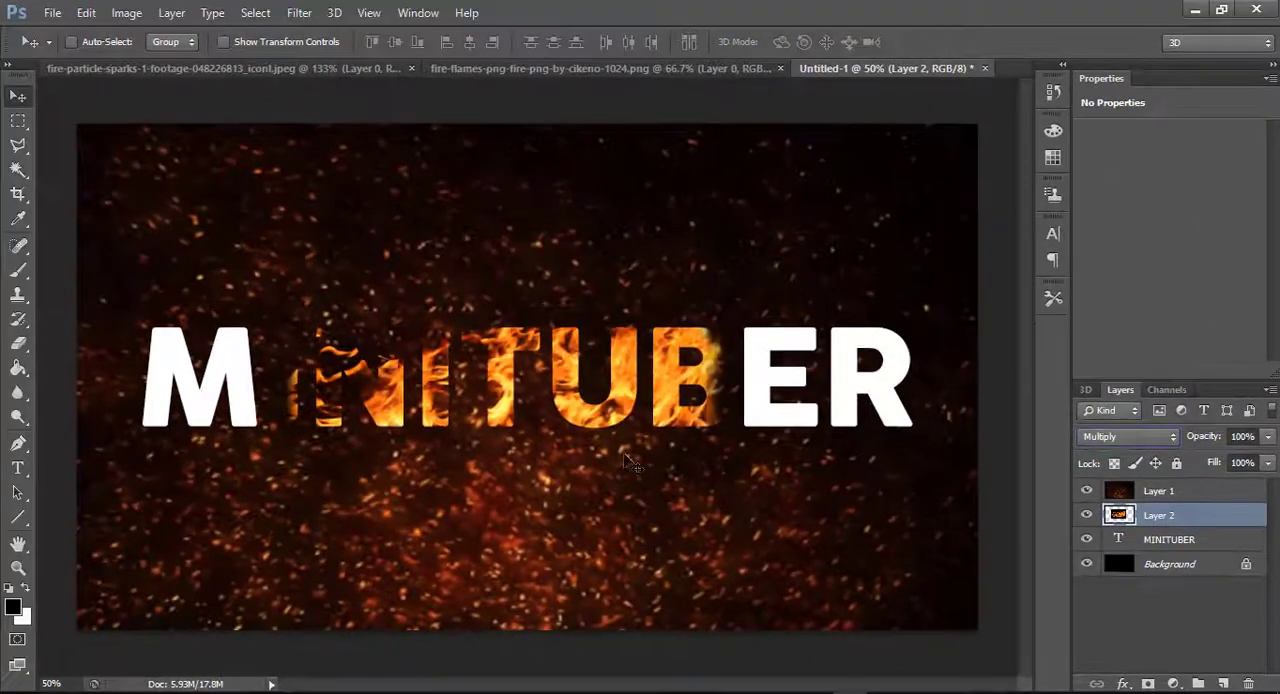
{"action": "left_click_drag", "start_coordinate": [627, 461], "coordinate": [463, 451]}
{"action": "key", "text": "ctrl+t"}
{"action": "left_click_drag", "start_coordinate": [582, 354], "coordinate": [940, 374]}
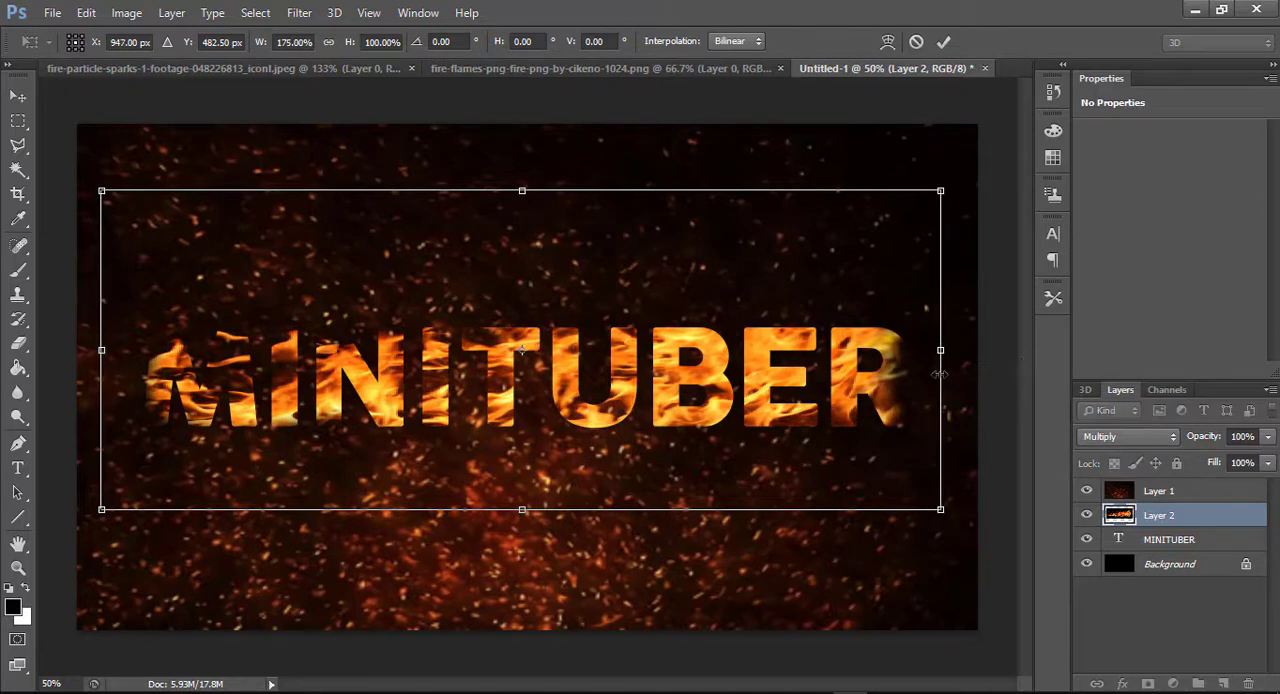
{"action": "left_click", "coordinate": [945, 43]}
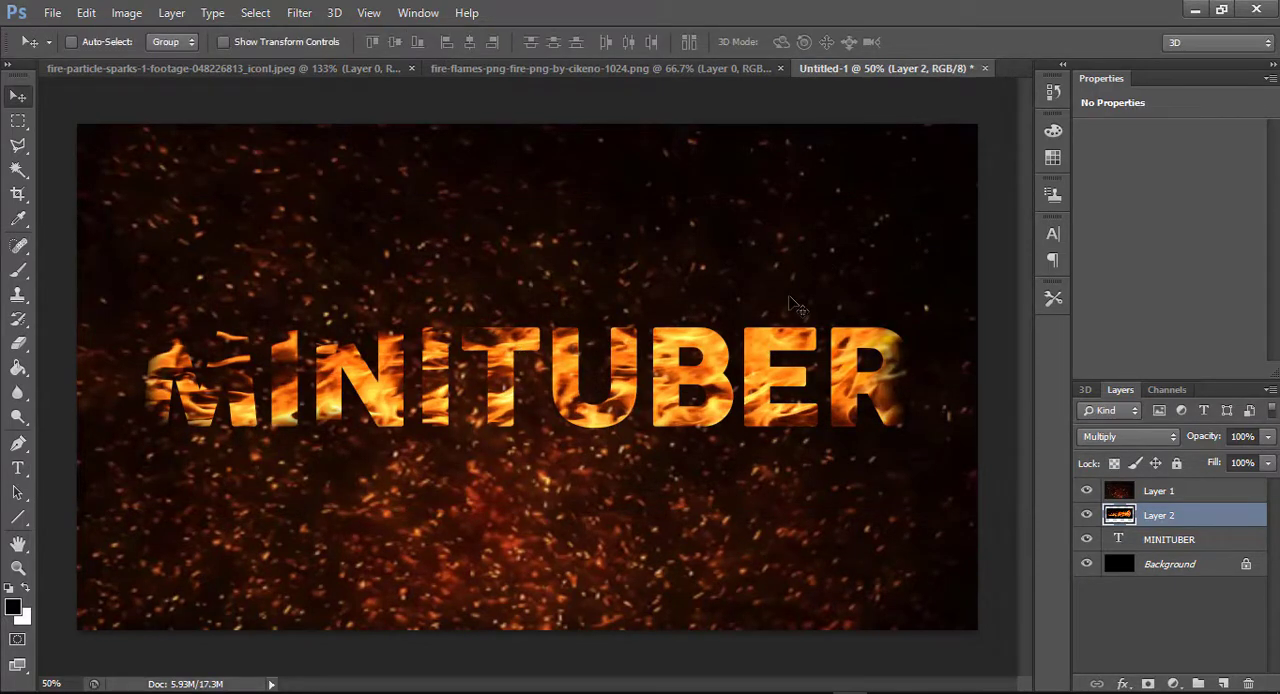
Shift the flames layer slightly up and left over the MINITUBER word
{"action": "left_click_drag", "start_coordinate": [667, 401], "coordinate": [651, 383]}
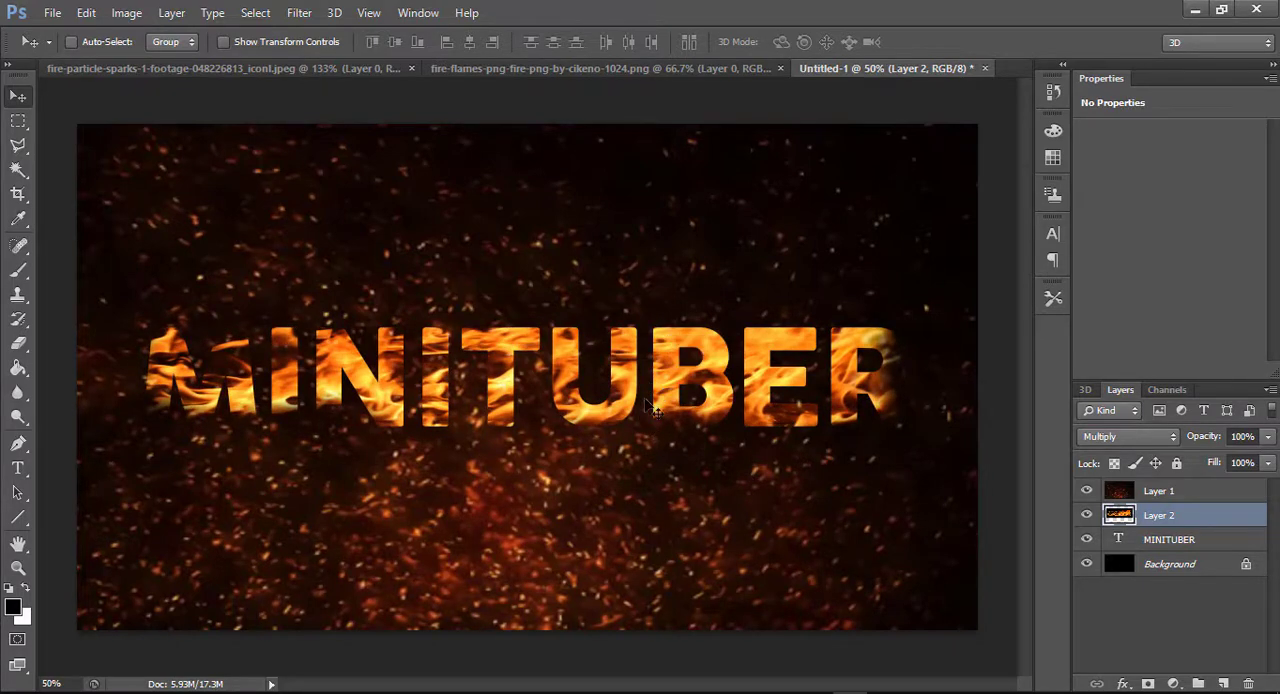
Add an Inner Bevel style of Bevel & Emboss to the MINITUBER text layer, with direction Up and size 122 px
{"action": "left_click", "coordinate": [1222, 545]}
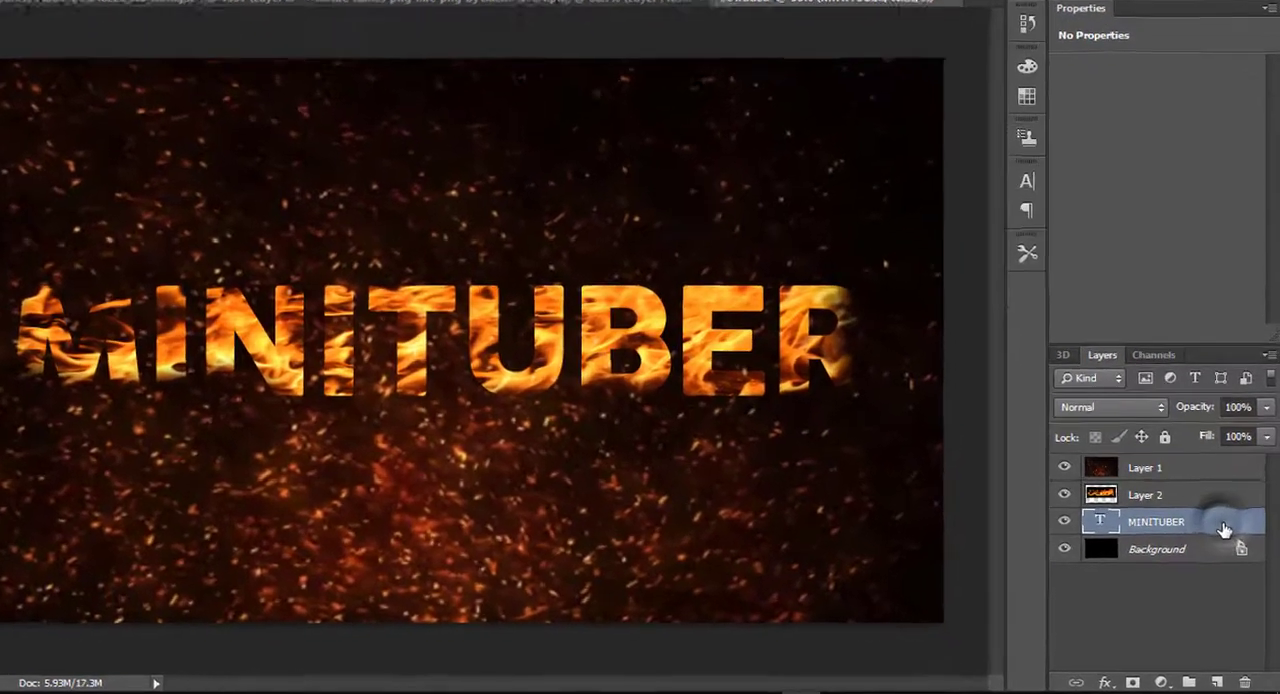
{"action": "double_click", "coordinate": [1228, 546]}
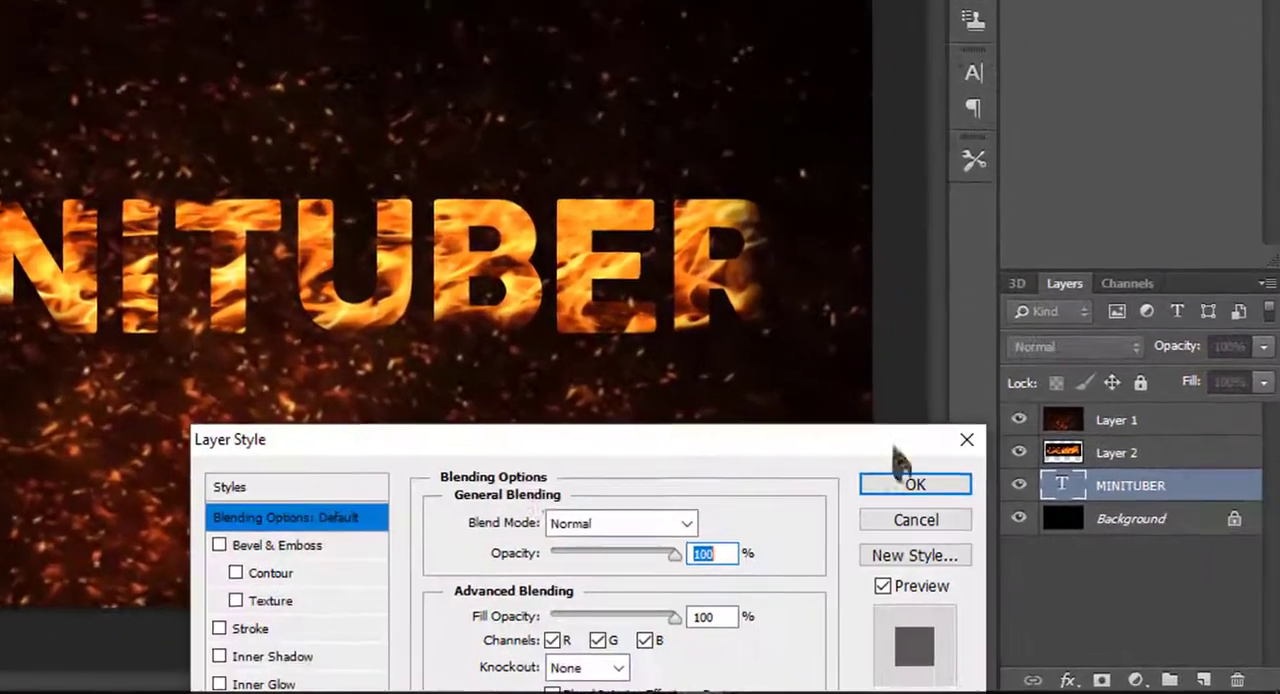
{"action": "left_click_drag", "start_coordinate": [510, 437], "coordinate": [808, 75]}
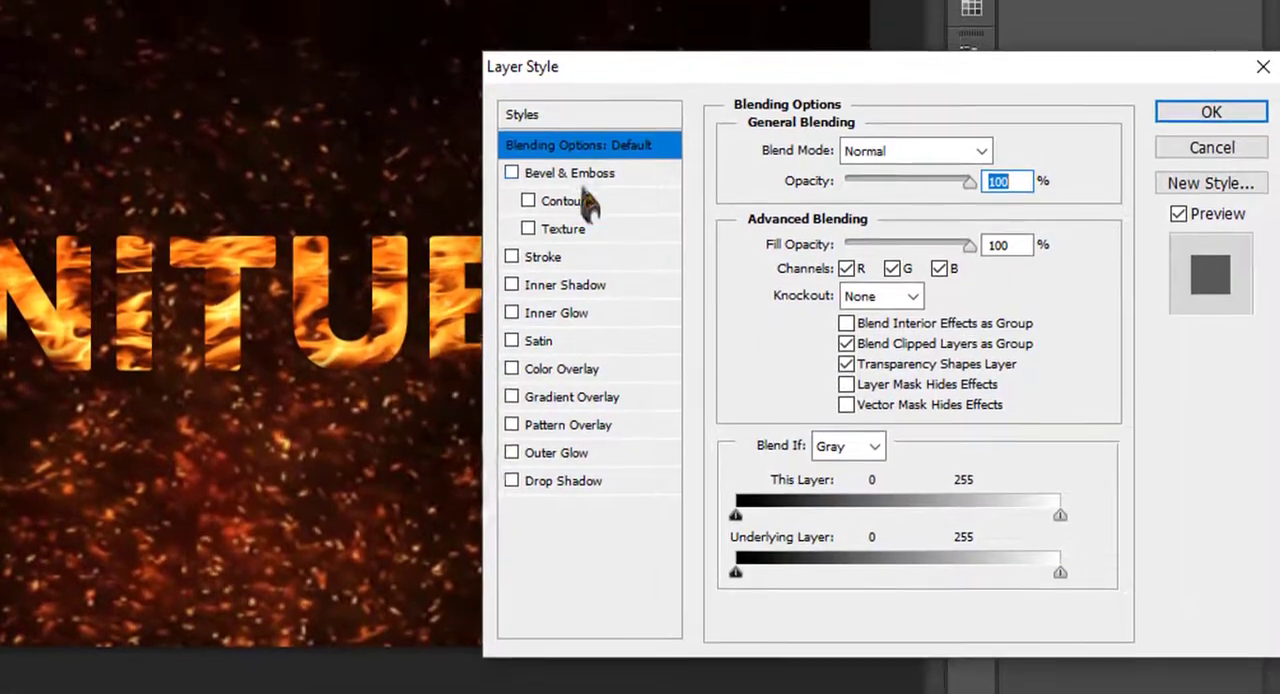
{"action": "left_click", "coordinate": [590, 181]}
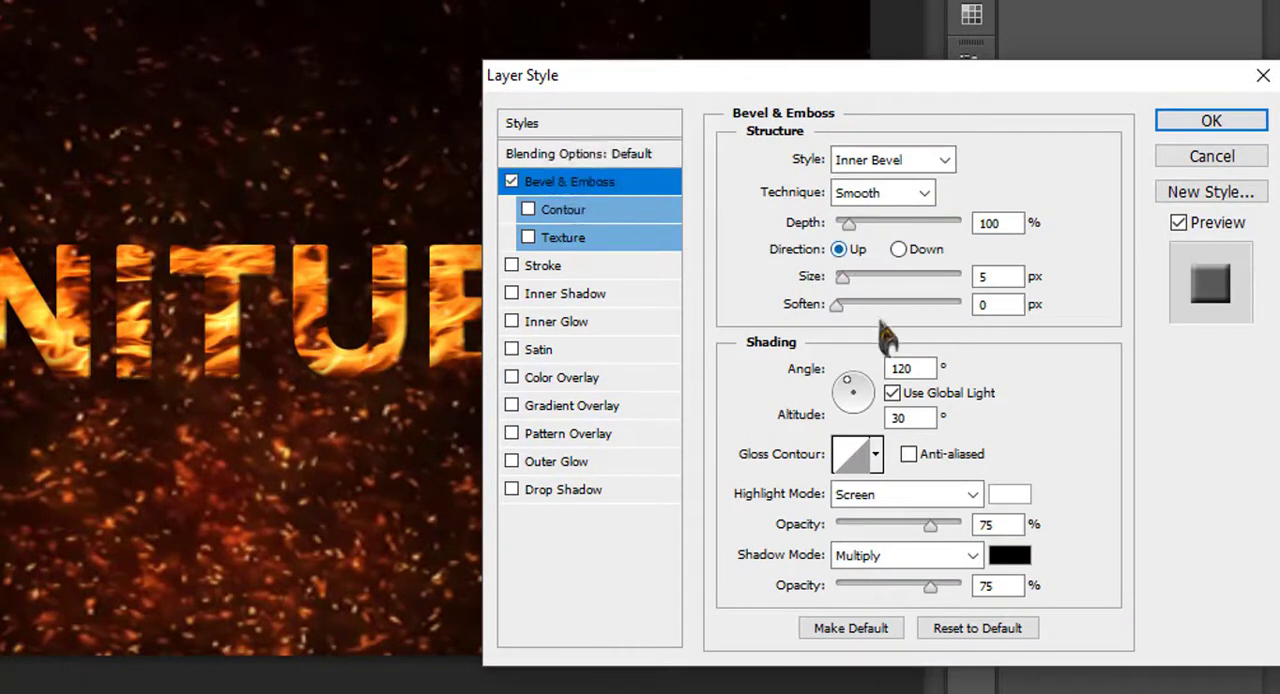
{"action": "left_click", "coordinate": [898, 250]}
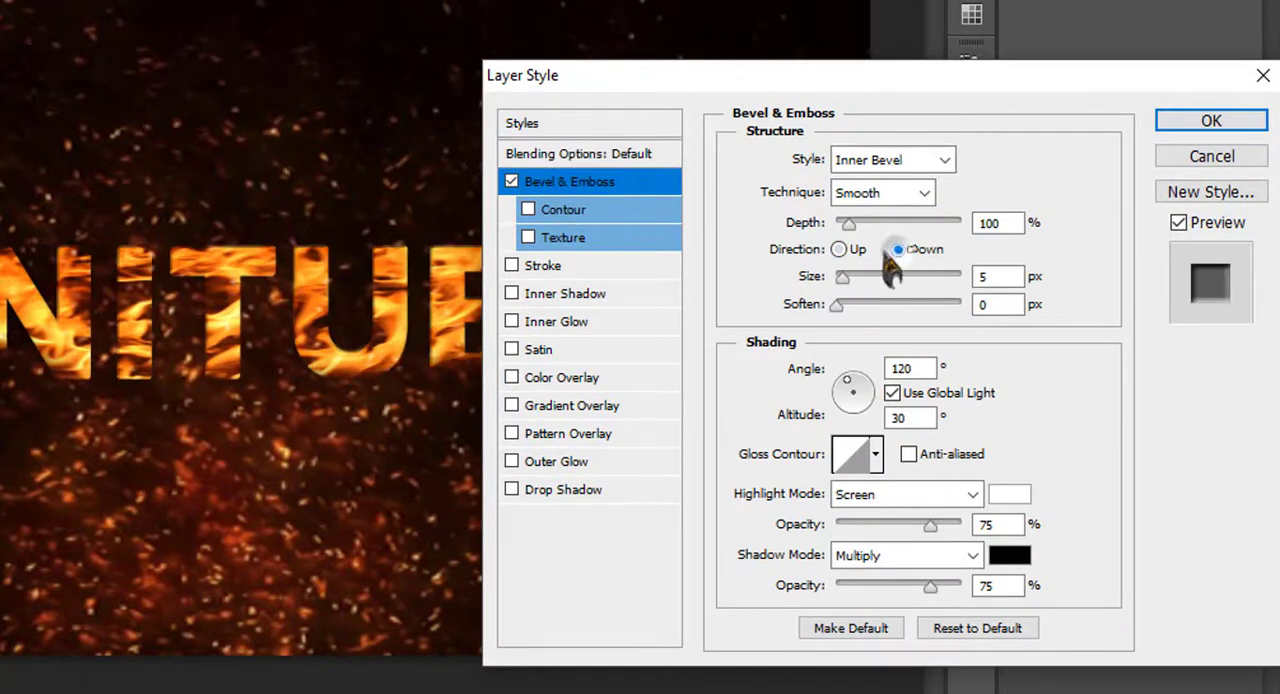
{"action": "left_click", "coordinate": [840, 249]}
{"action": "left_click_drag", "start_coordinate": [843, 278], "coordinate": [905, 305]}
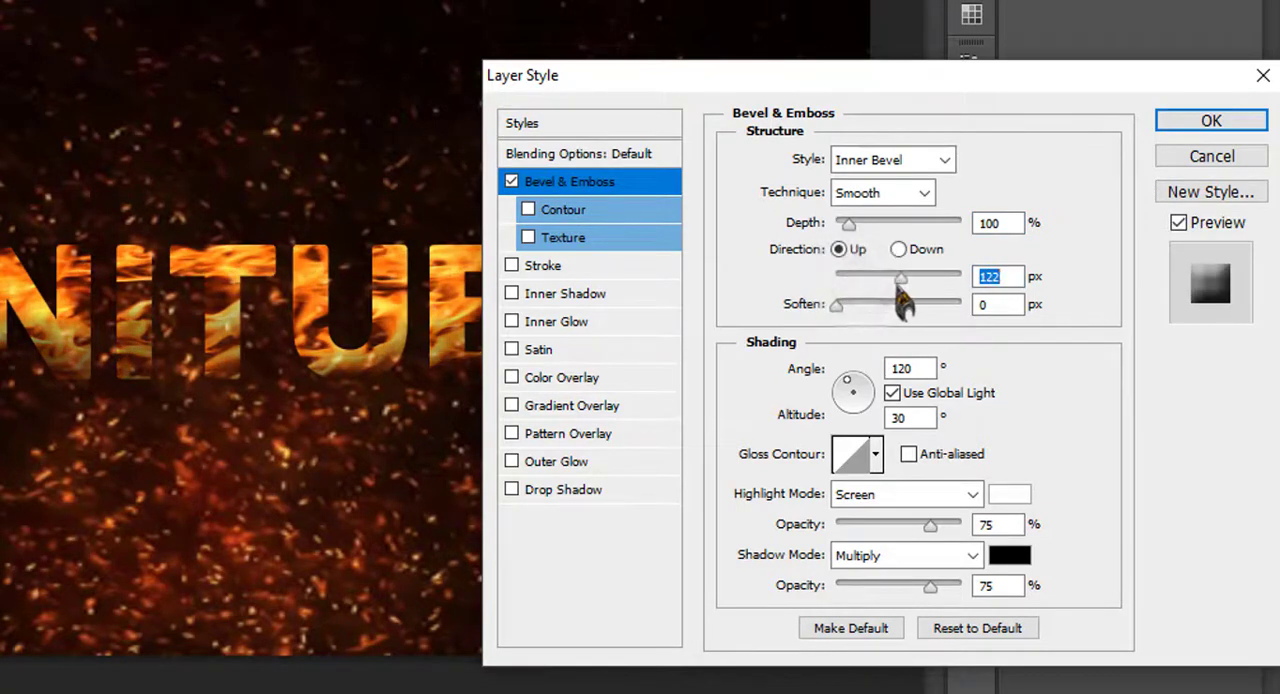
Set the bevel's shading angle to -148° and altitude to 42°, and its size to 24 px
{"action": "left_click", "coordinate": [866, 383]}
{"action": "left_click_drag", "start_coordinate": [870, 395], "coordinate": [849, 410]}
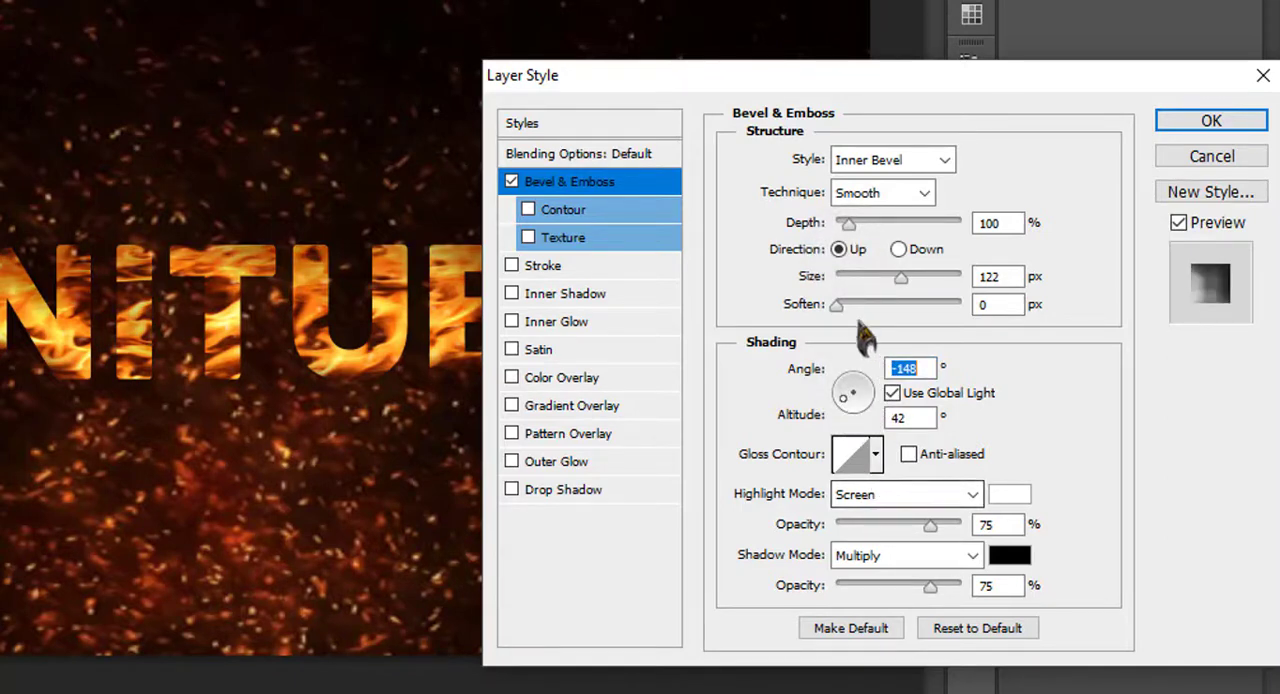
{"action": "mouse_move", "coordinate": [874, 286]}
{"action": "left_mouse_down"}
{"action": "mouse_move", "coordinate": [857, 277]}
{"action": "mouse_move", "coordinate": [989, 277]}
{"action": "mouse_move", "coordinate": [848, 290]}
{"action": "mouse_move", "coordinate": [861, 292]}
{"action": "left_mouse_up"}
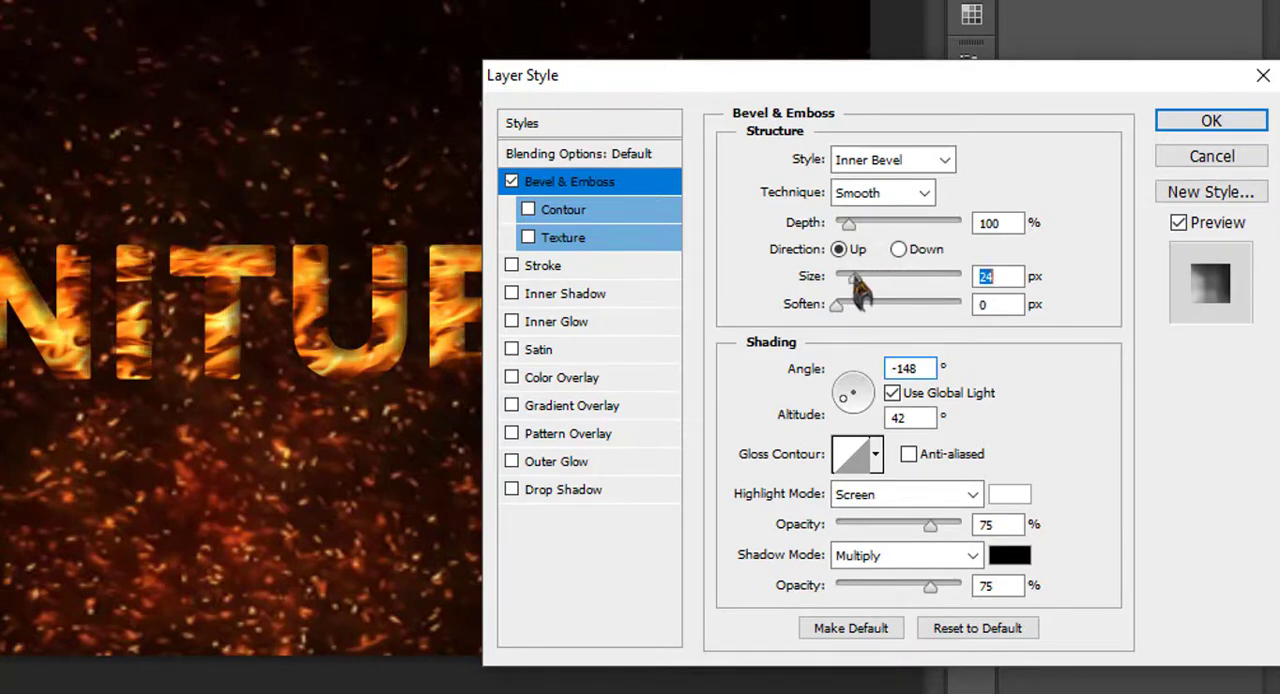
Add a texture to the bevel using the current light grainy pattern, with scale 184% and depth +79%, and apply the layer style
{"action": "left_click", "coordinate": [585, 245]}
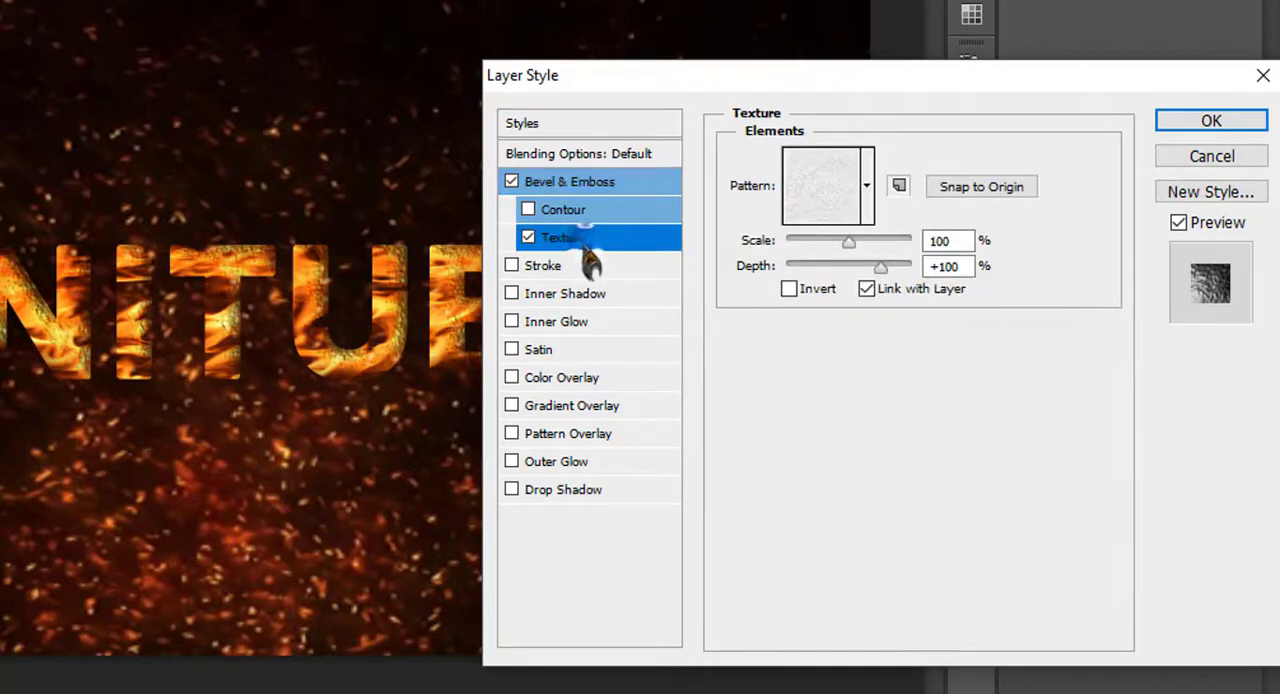
{"action": "left_click", "coordinate": [868, 220]}
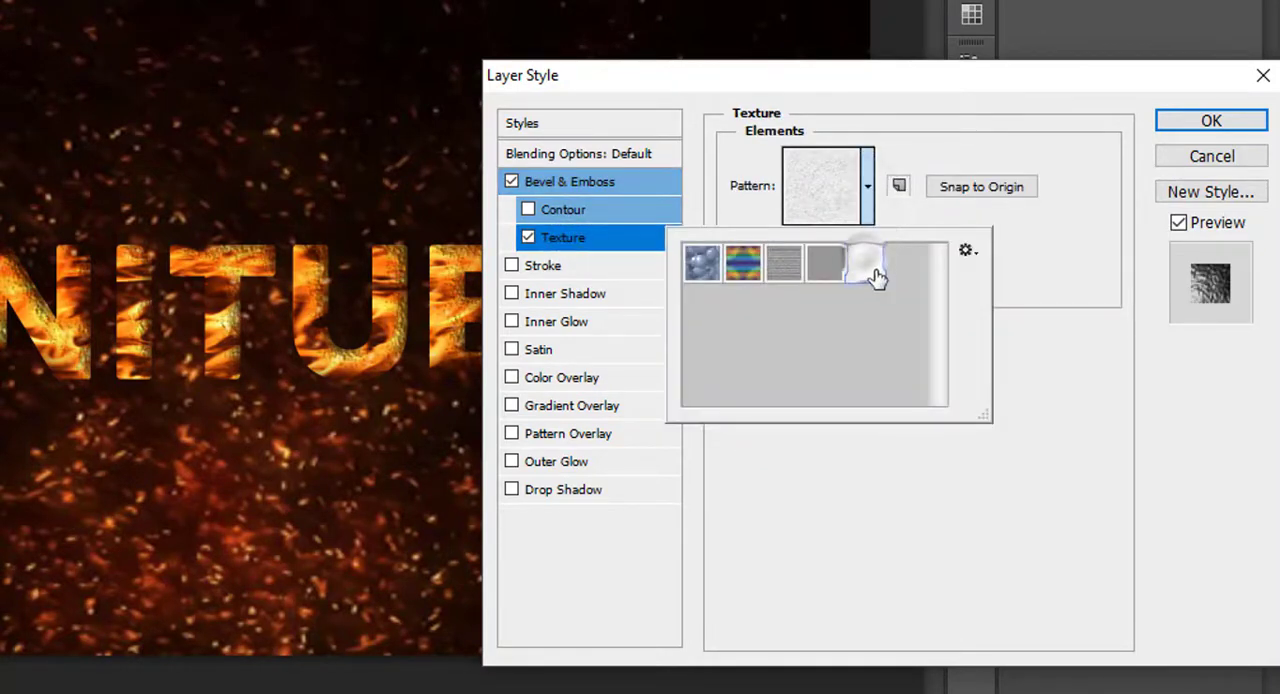
{"action": "left_click", "coordinate": [1050, 352]}
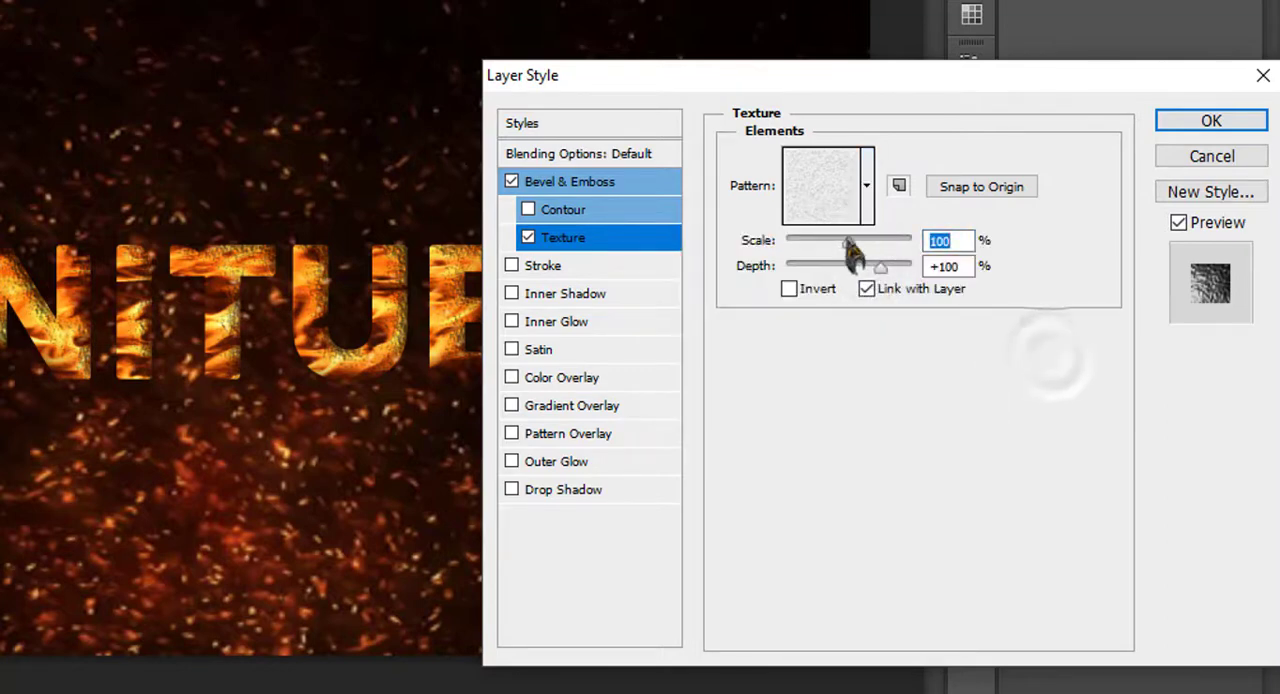
{"action": "left_click_drag", "start_coordinate": [848, 241], "coordinate": [866, 270]}
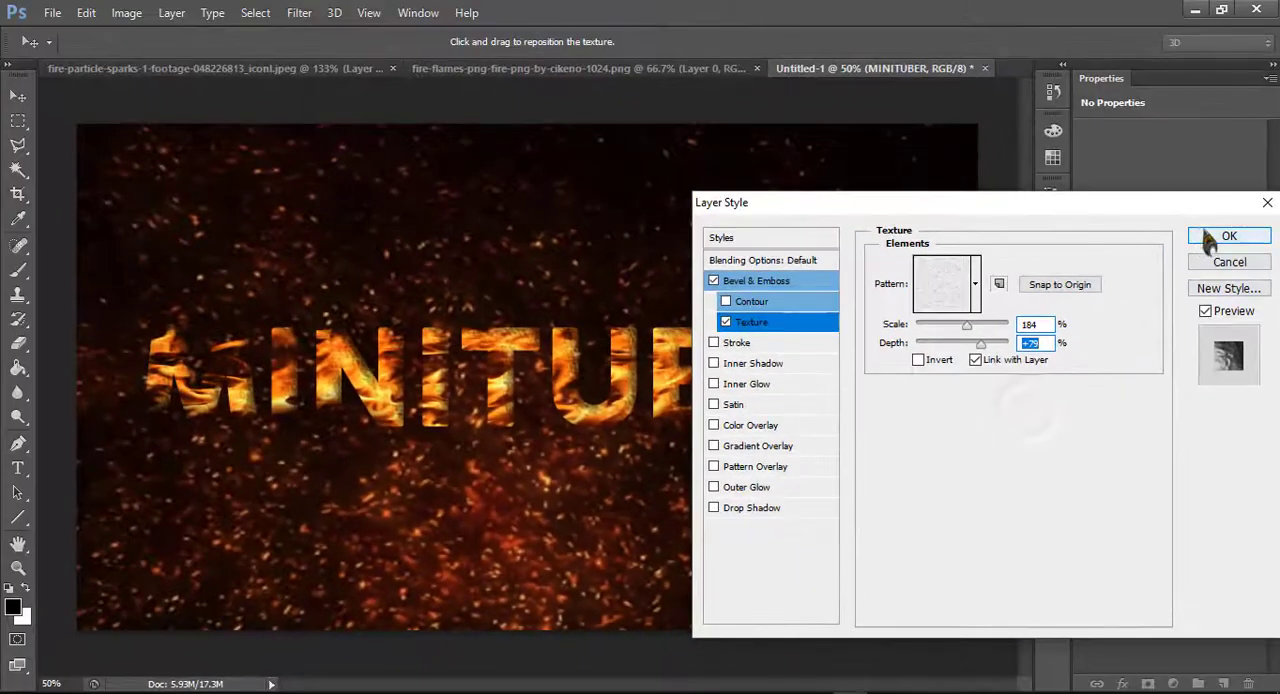
{"action": "left_click", "coordinate": [1211, 120]}
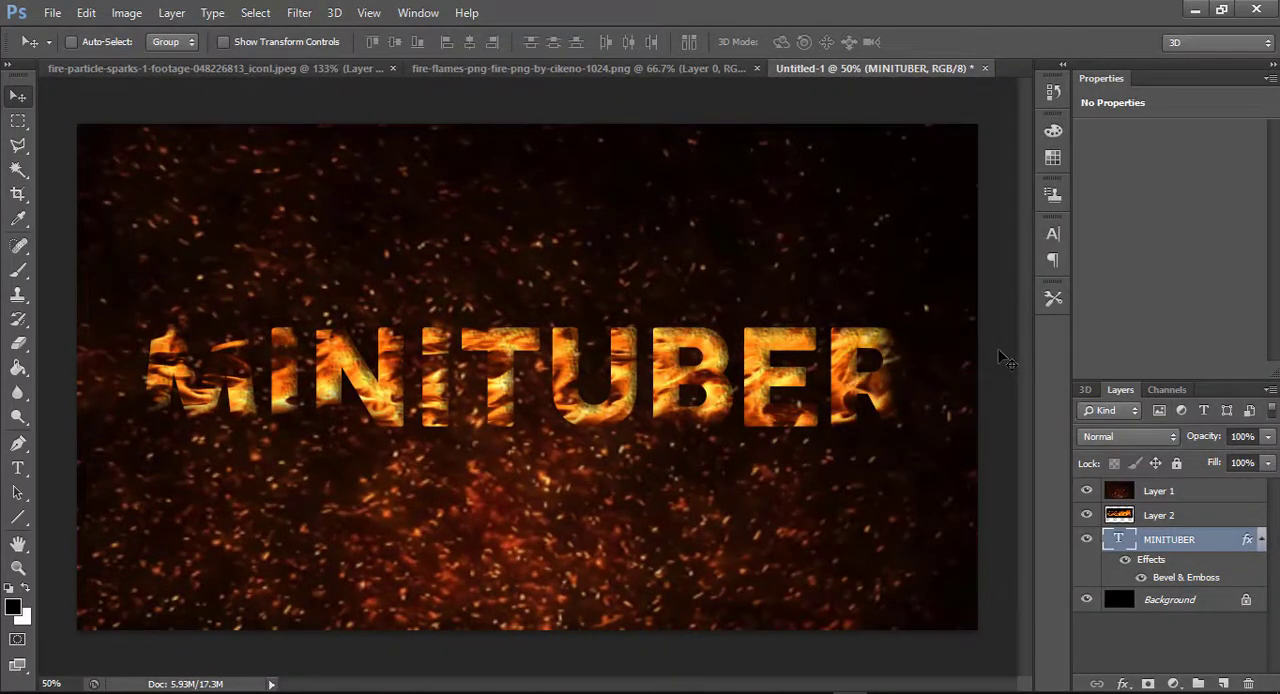